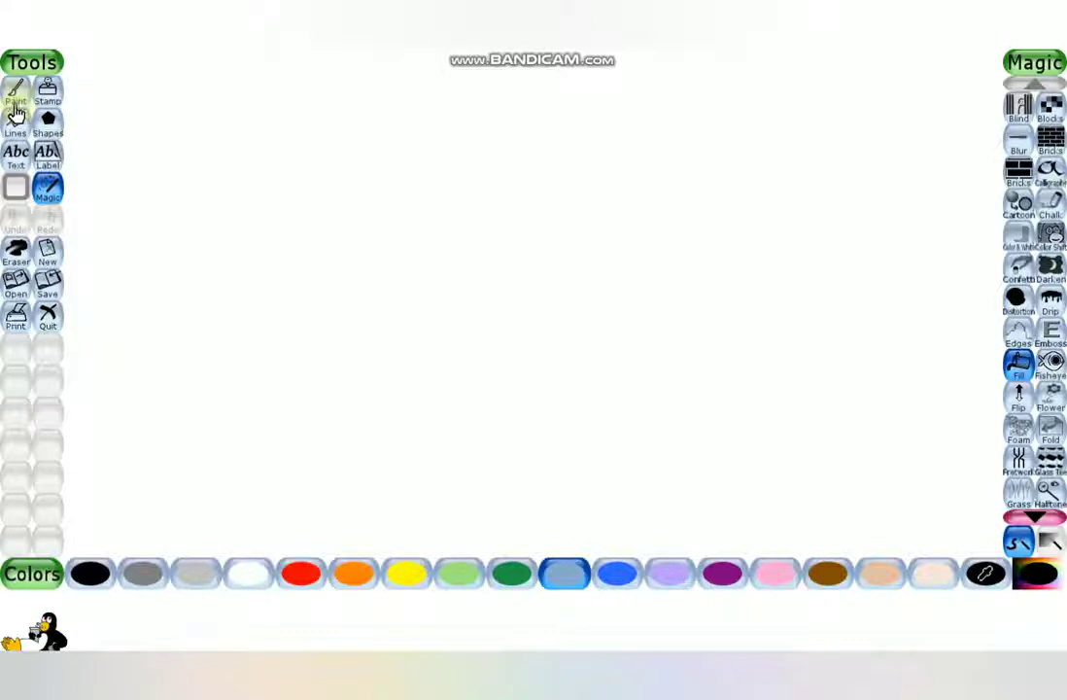
# Replace the first blue line with a straight brown horizon line across the full canvas width.
pyautogui.click(16, 114)
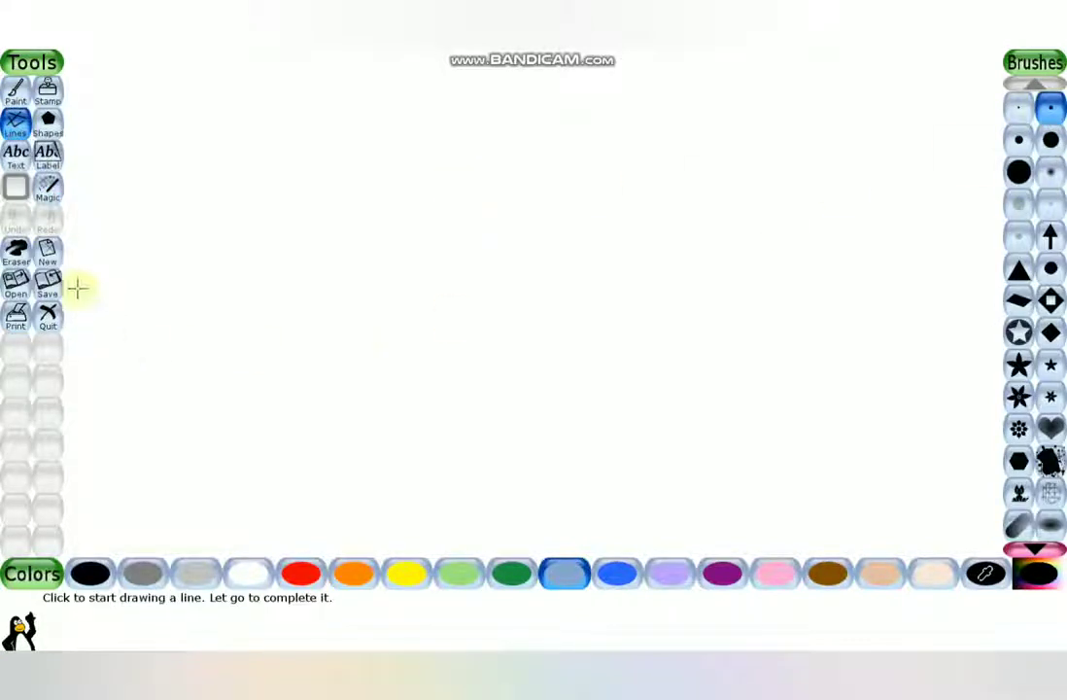
pyautogui.moveTo(66, 263)
pyautogui.mouseDown()
pyautogui.moveTo(290, 274)
pyautogui.moveTo(712, 257)
pyautogui.moveTo(936, 272)
pyautogui.moveTo(1011, 261)
pyautogui.mouseUp()
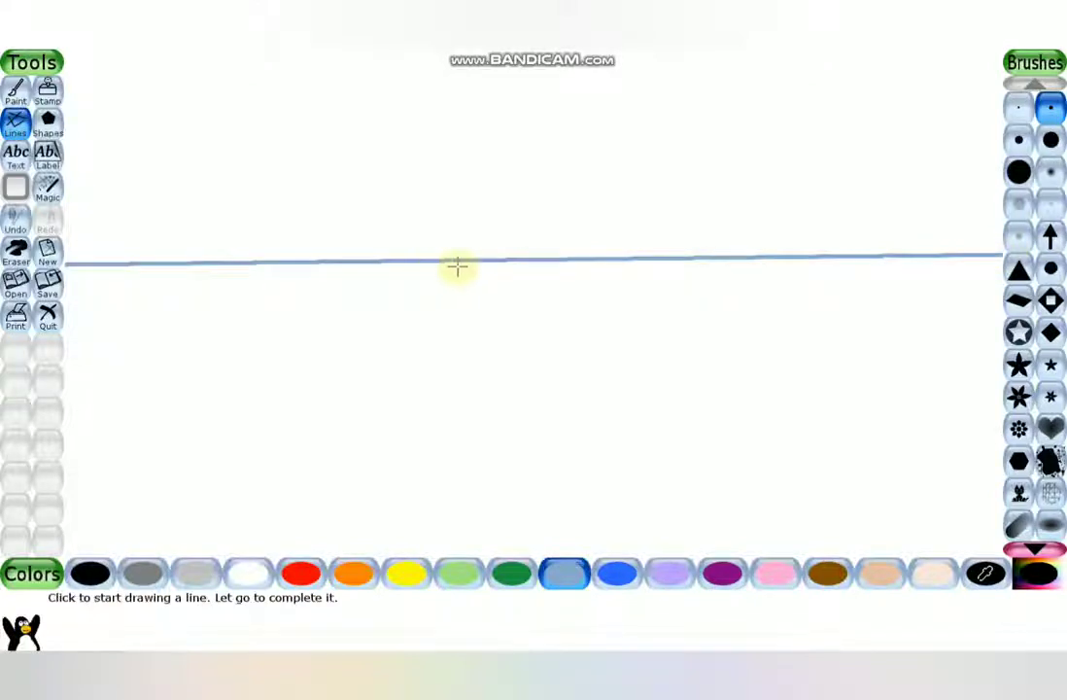
pyautogui.click(826, 576)
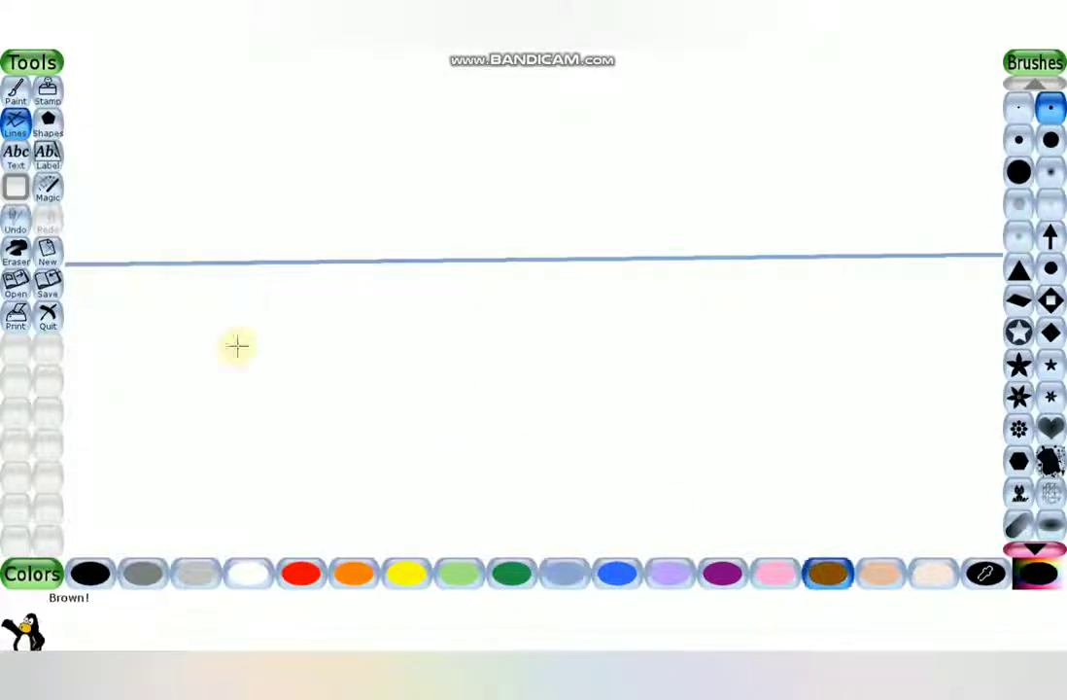
pyautogui.click(15, 218)
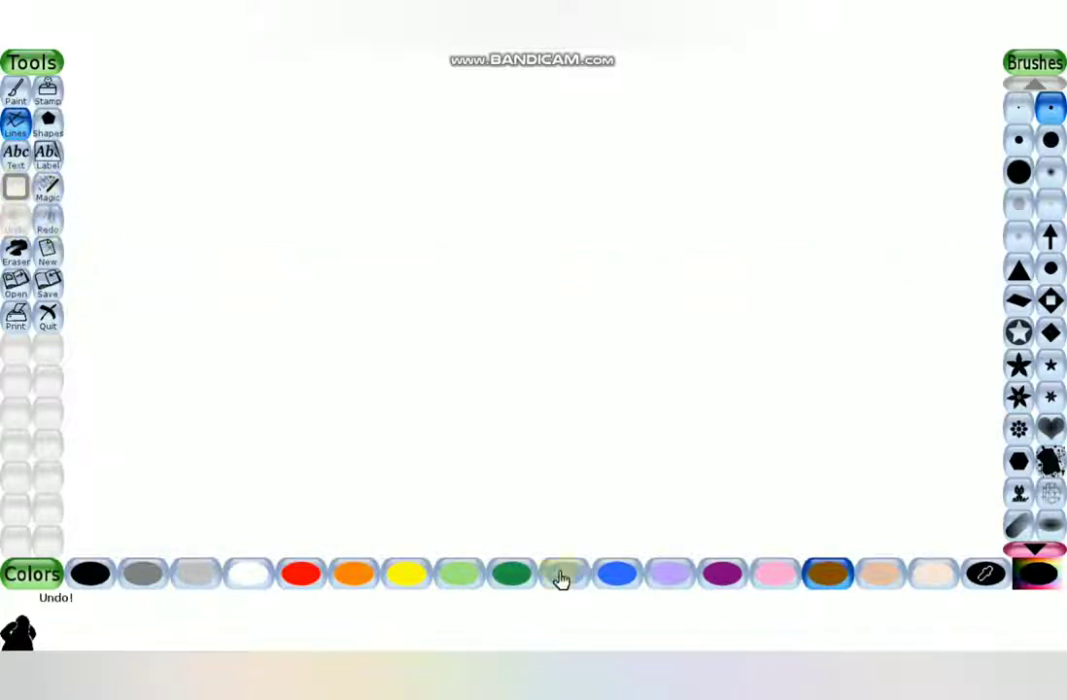
pyautogui.click(836, 579)
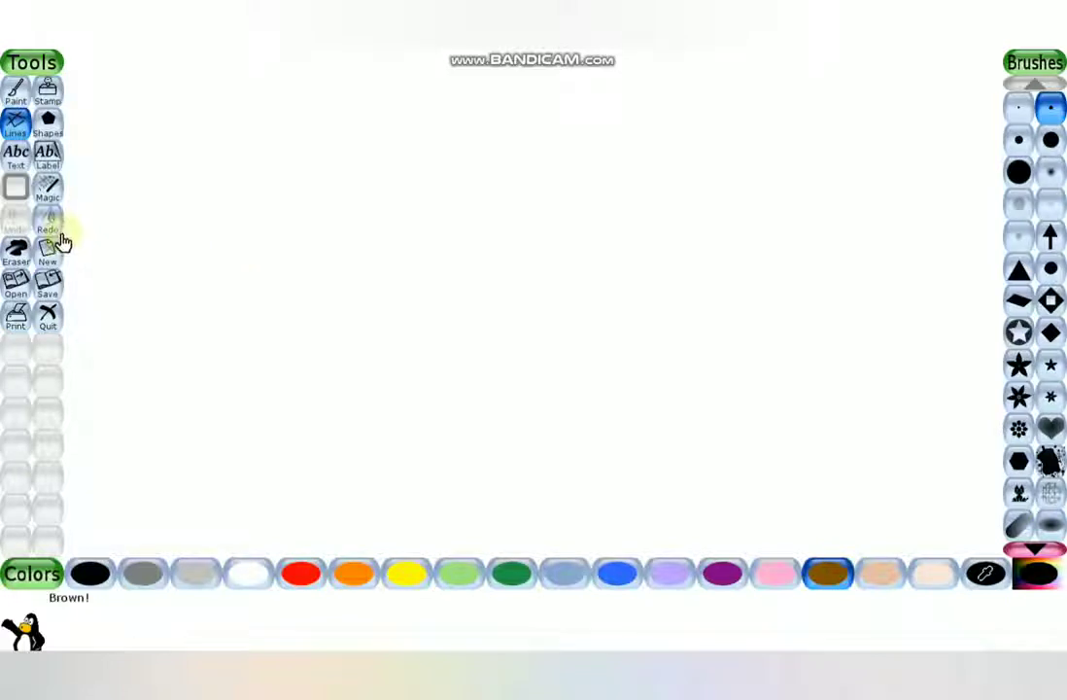
pyautogui.moveTo(64, 231)
pyautogui.mouseDown()
pyautogui.moveTo(174, 250)
pyautogui.moveTo(487, 238)
pyautogui.moveTo(667, 250)
pyautogui.moveTo(1005, 235)
pyautogui.mouseUp()
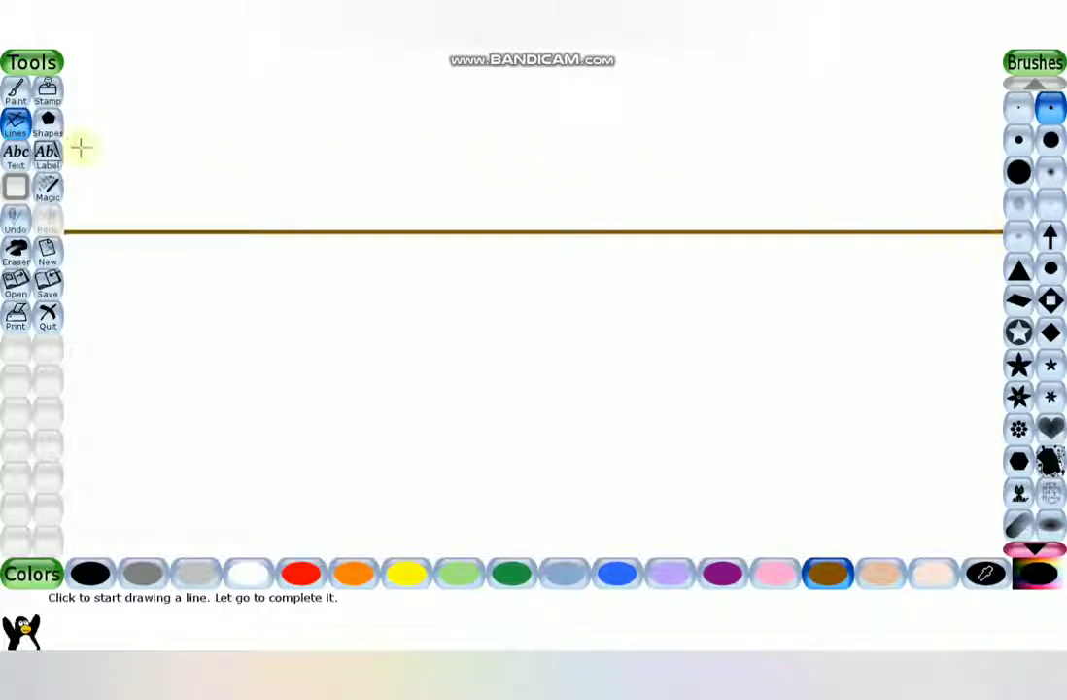
pyautogui.click(18, 90)
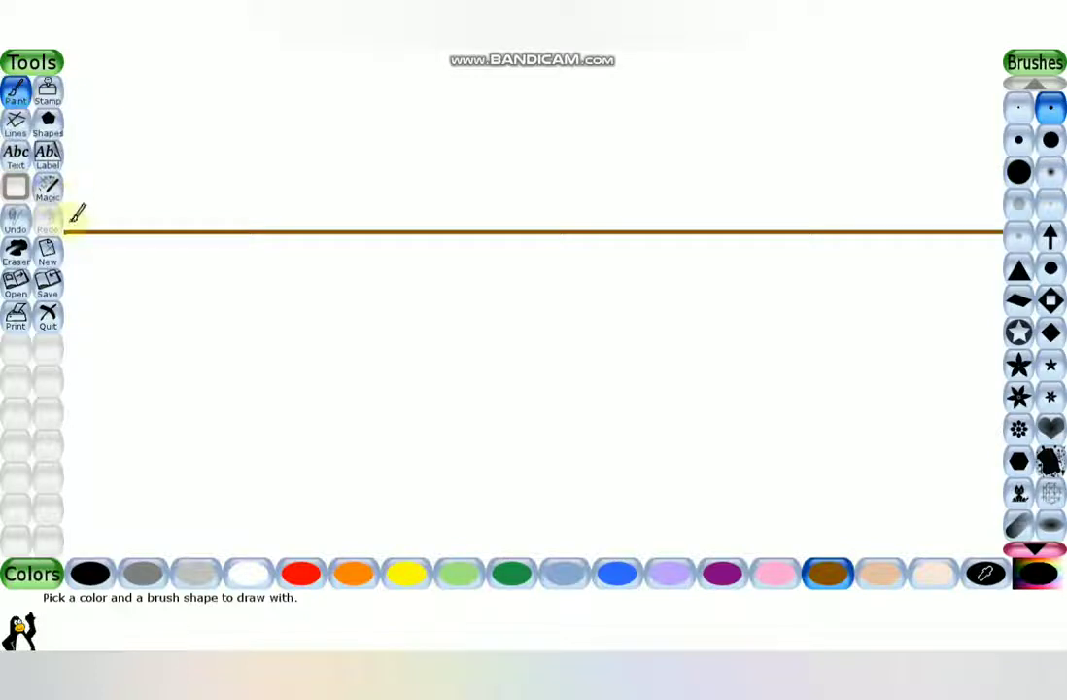
# Sketch two overlapping brown mountain peaks freehand above the horizon line.
pyautogui.moveTo(68, 230)
pyautogui.mouseDown()
pyautogui.moveTo(245, 70)
pyautogui.moveTo(288, 50)
pyautogui.moveTo(331, 48)
pyautogui.moveTo(388, 75)
pyautogui.moveTo(566, 225)
pyautogui.moveTo(558, 193)
pyautogui.moveTo(678, 100)
pyautogui.moveTo(769, 47)
pyautogui.moveTo(868, 102)
pyautogui.moveTo(1002, 231)
pyautogui.mouseUp()
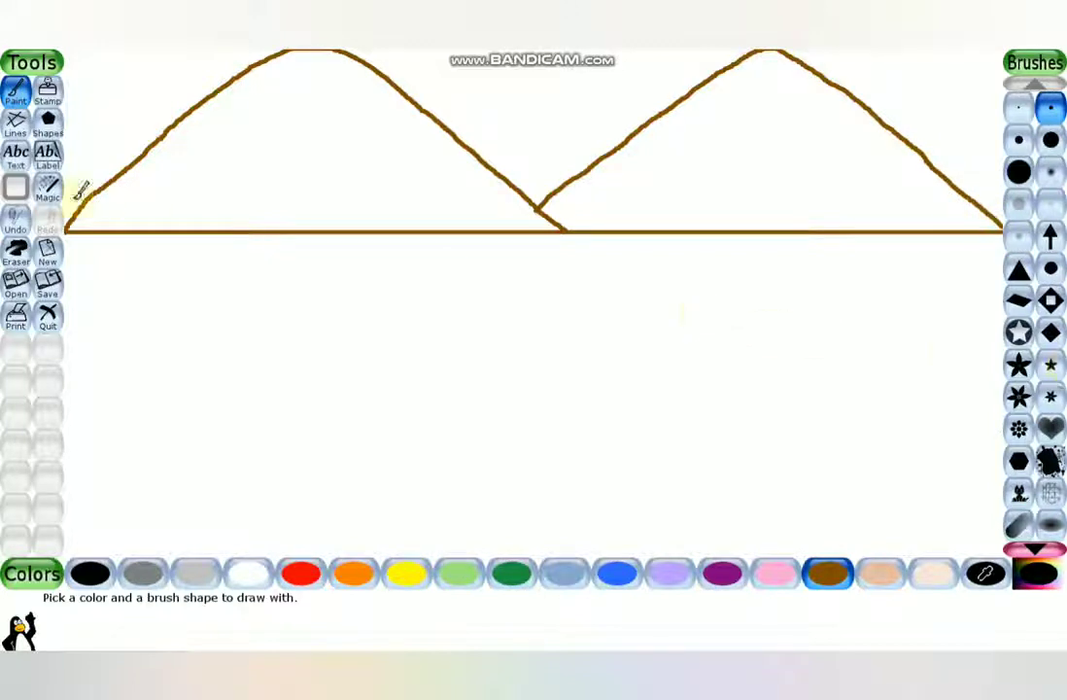
pyautogui.click(41, 199)
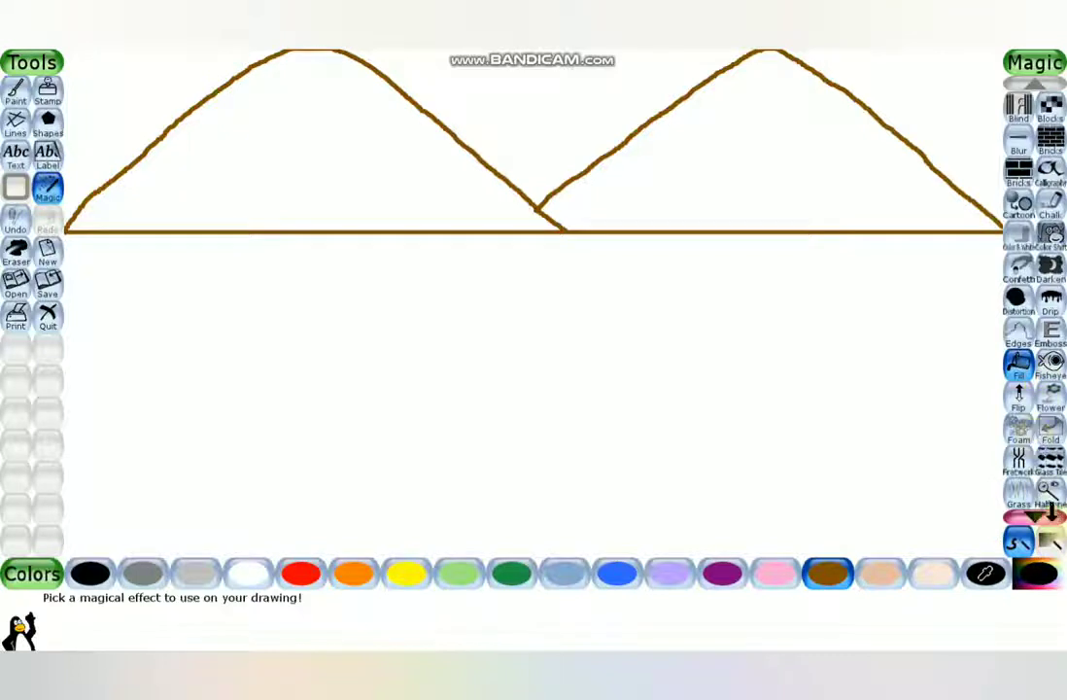
# Fill the left and right mountains solid brown with Magic Fill.
pyautogui.click(1036, 516)
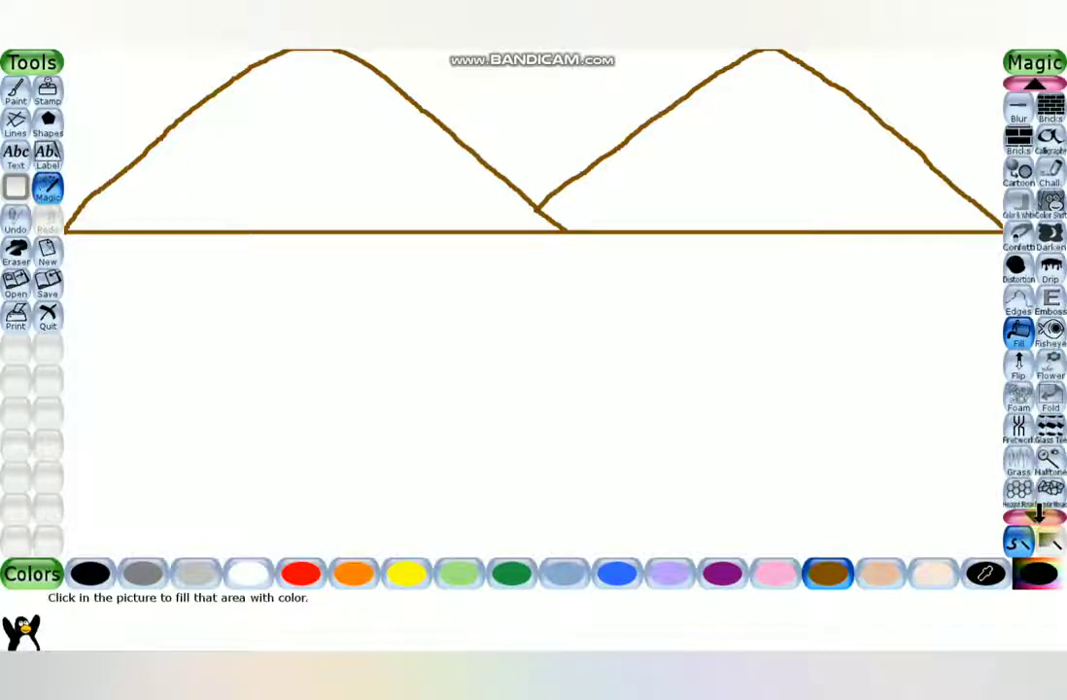
pyautogui.click(1036, 516)
pyautogui.click(1036, 515)
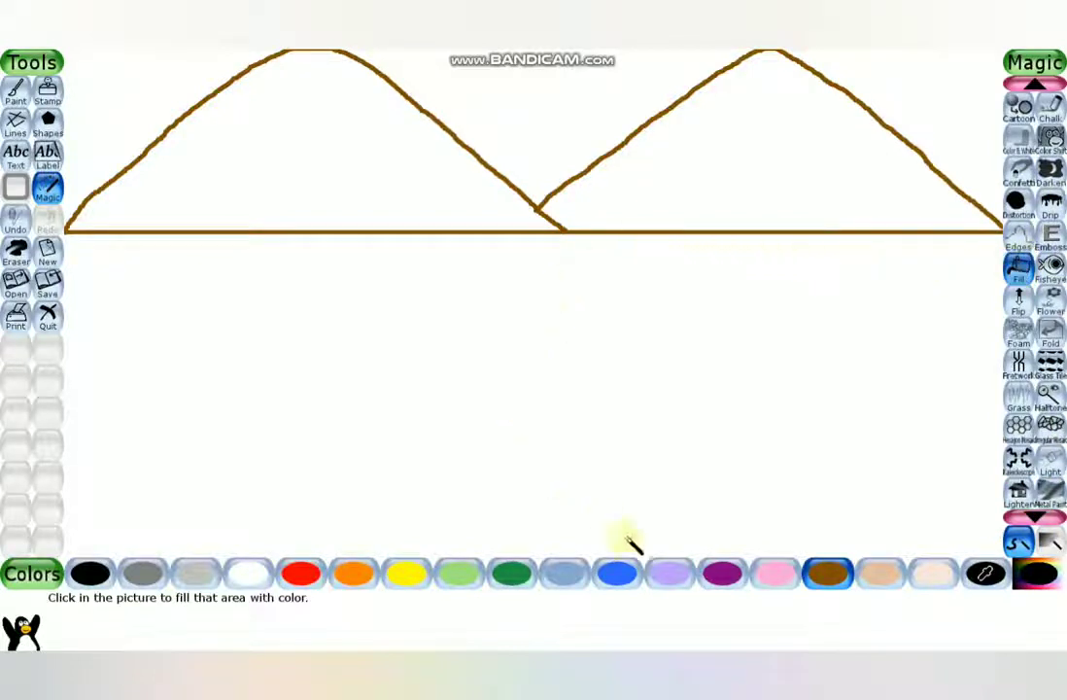
pyautogui.click(834, 583)
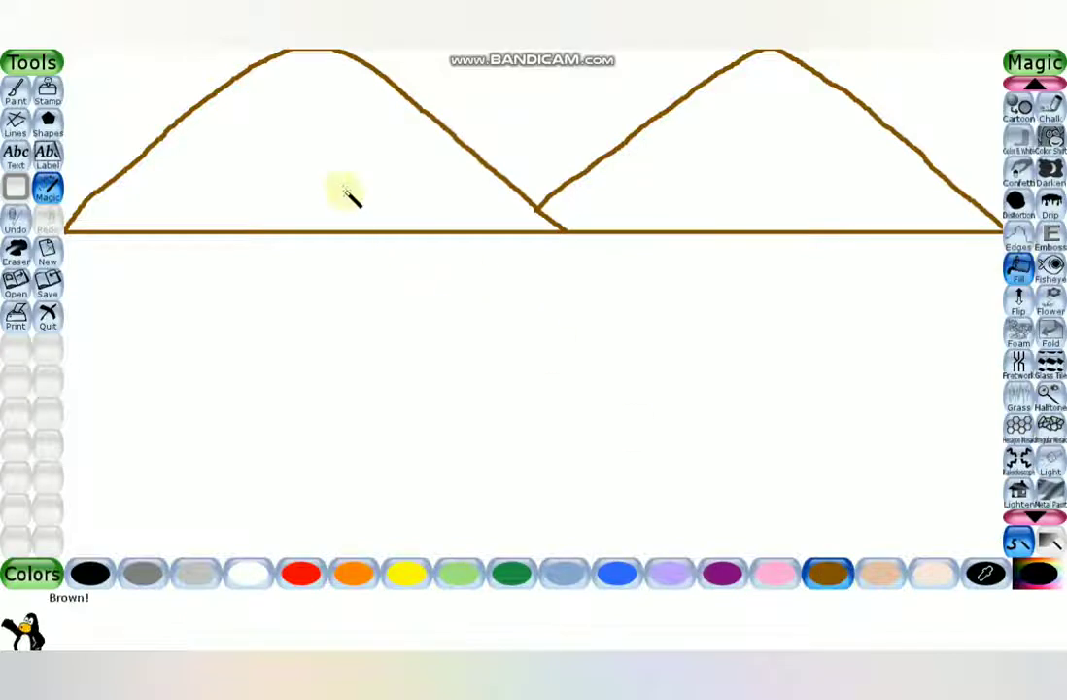
pyautogui.click(309, 170)
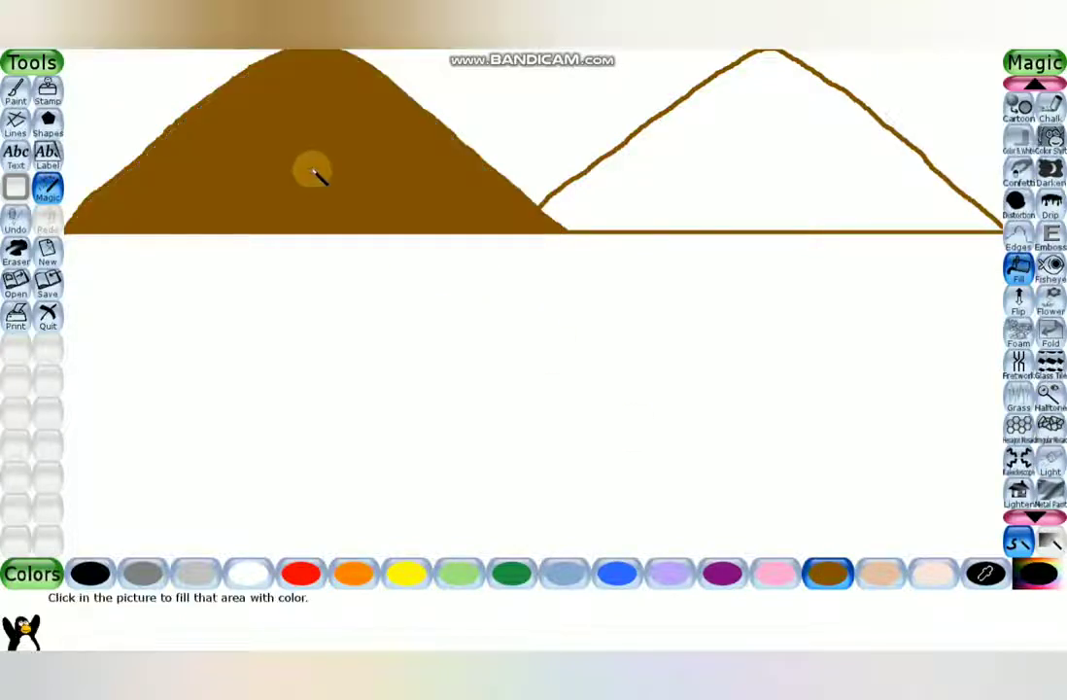
pyautogui.click(717, 176)
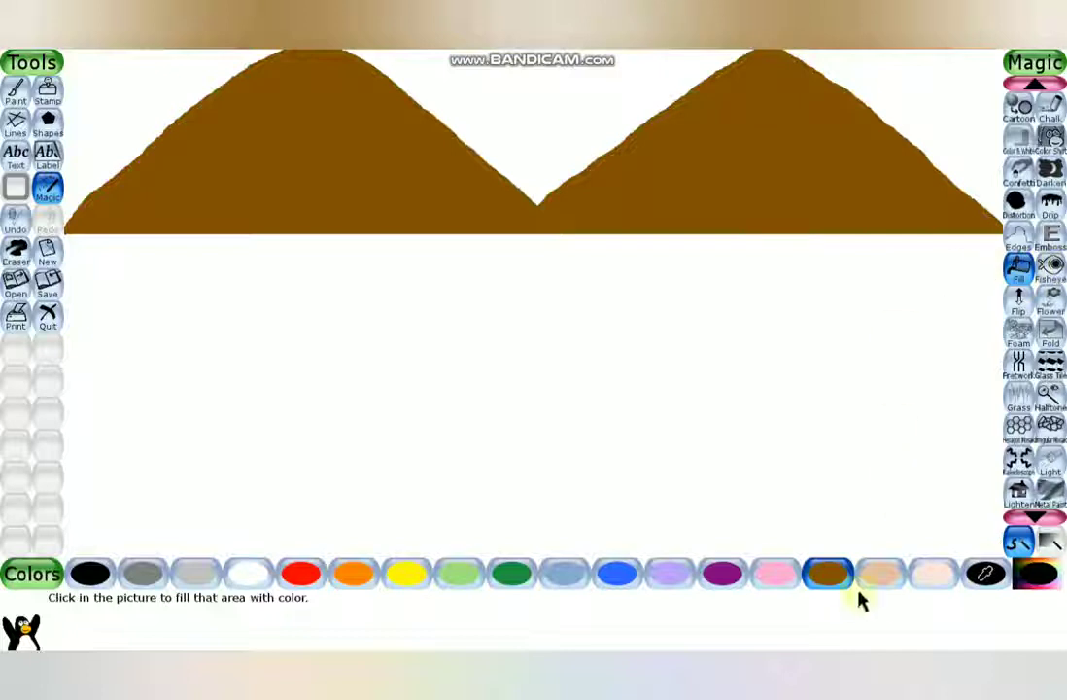
# Fill the four sky areas sky blue and the ground below light green.
pyautogui.click(570, 576)
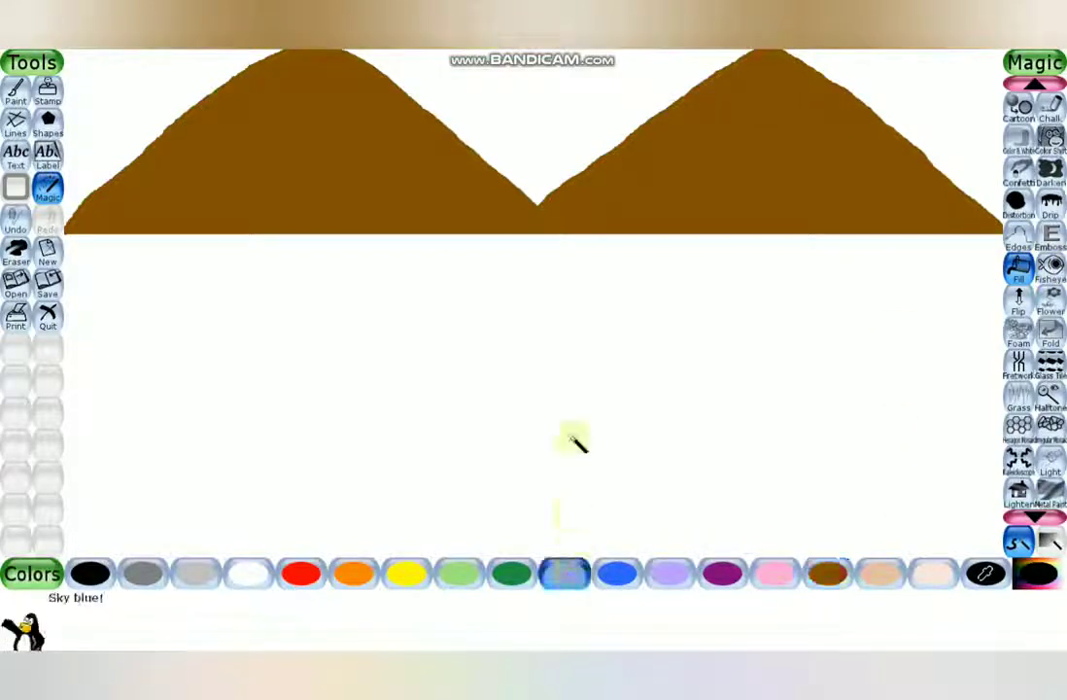
pyautogui.click(542, 122)
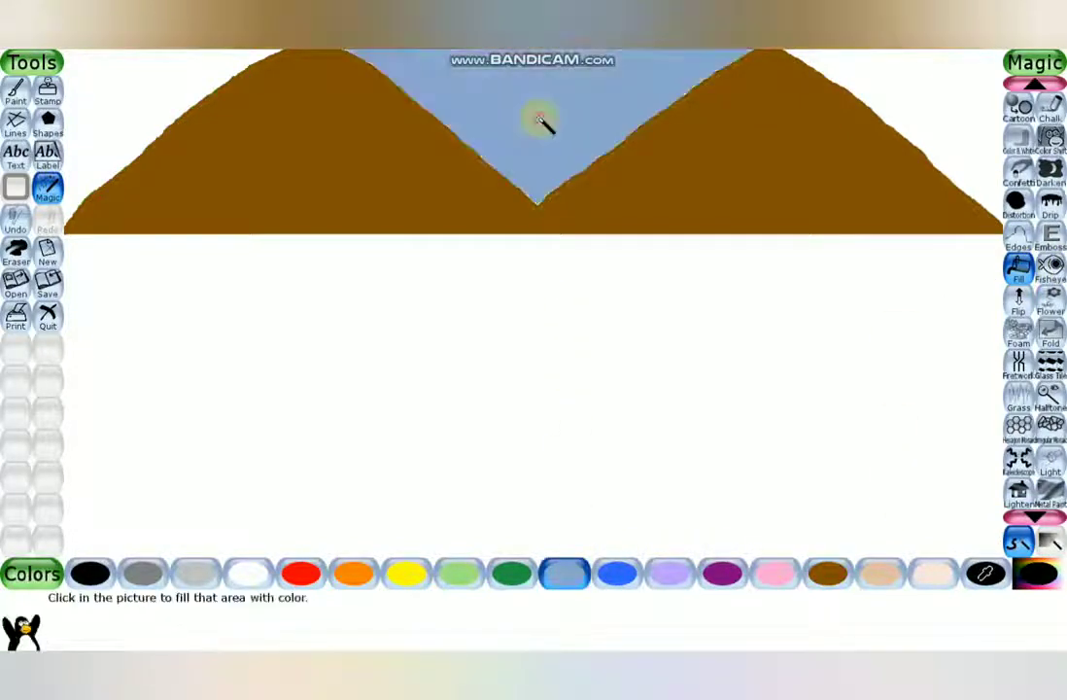
pyautogui.click(155, 86)
pyautogui.click(821, 83)
pyautogui.click(964, 84)
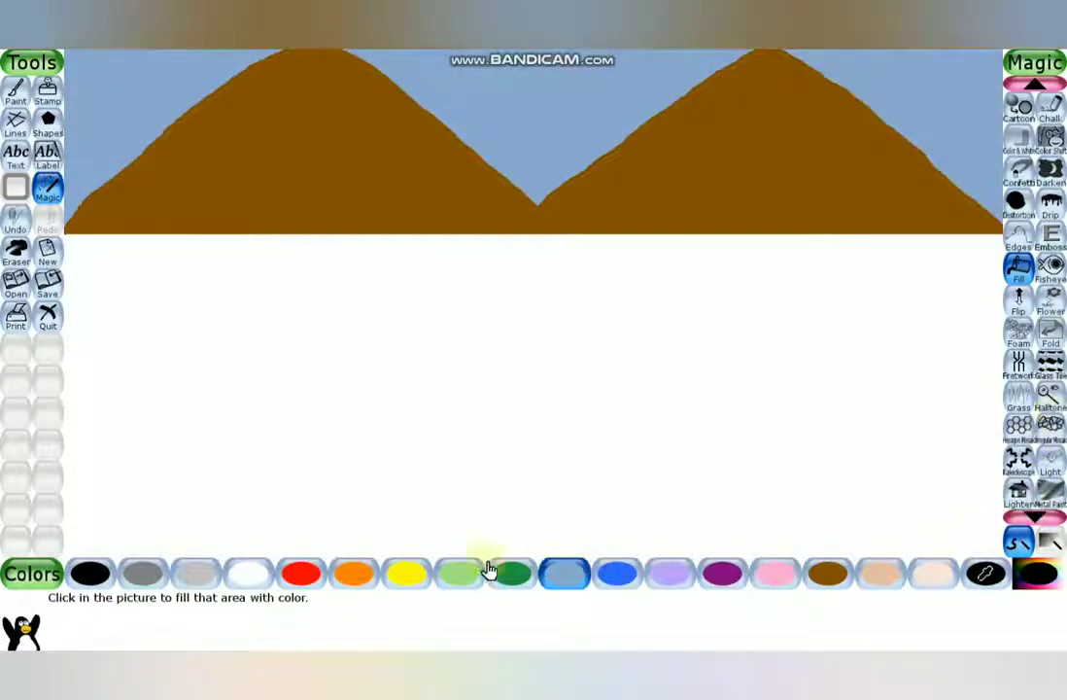
pyautogui.click(460, 576)
pyautogui.click(410, 417)
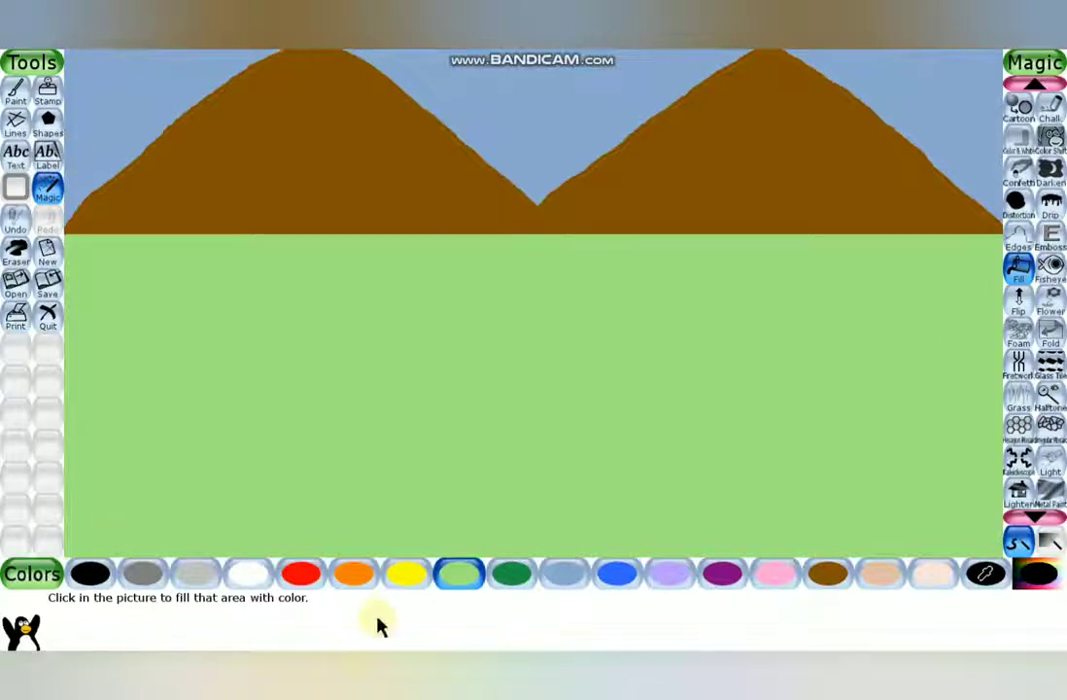
# Draw a hollow blue ellipse on the green field, right of centre, as the pond outline.
pyautogui.click(14, 95)
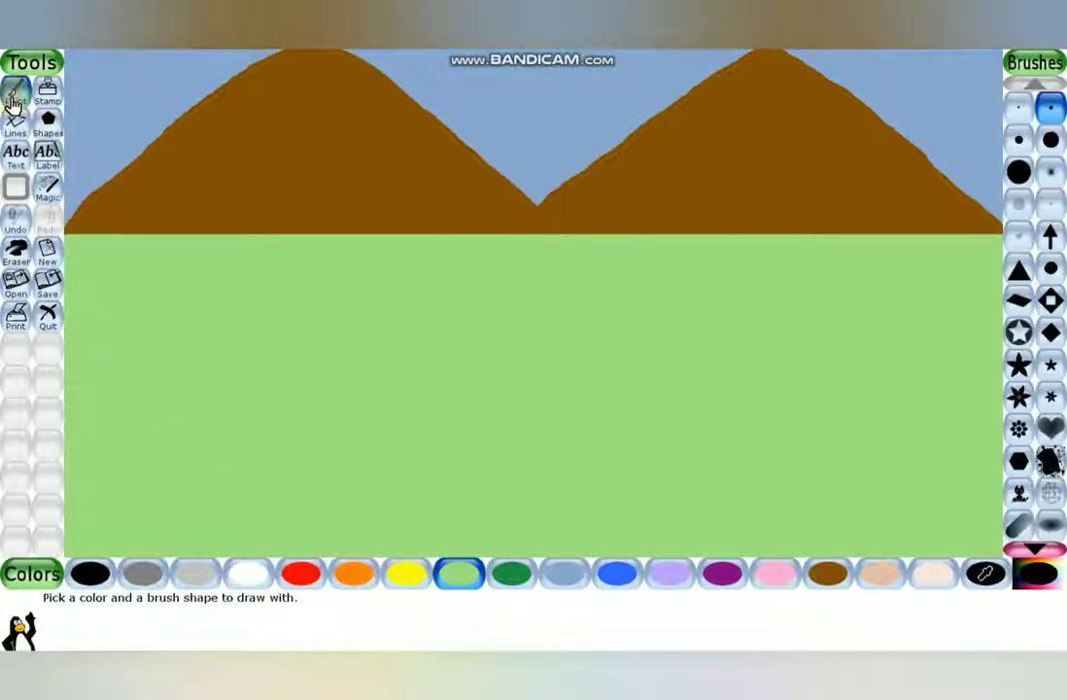
pyautogui.click(615, 581)
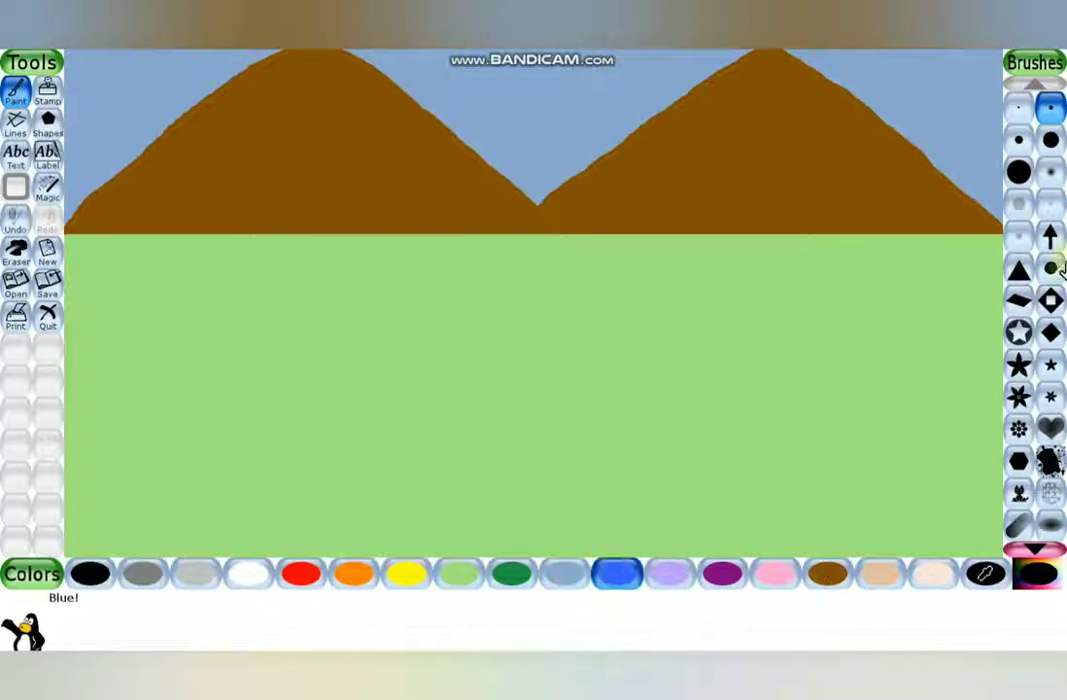
pyautogui.click(47, 136)
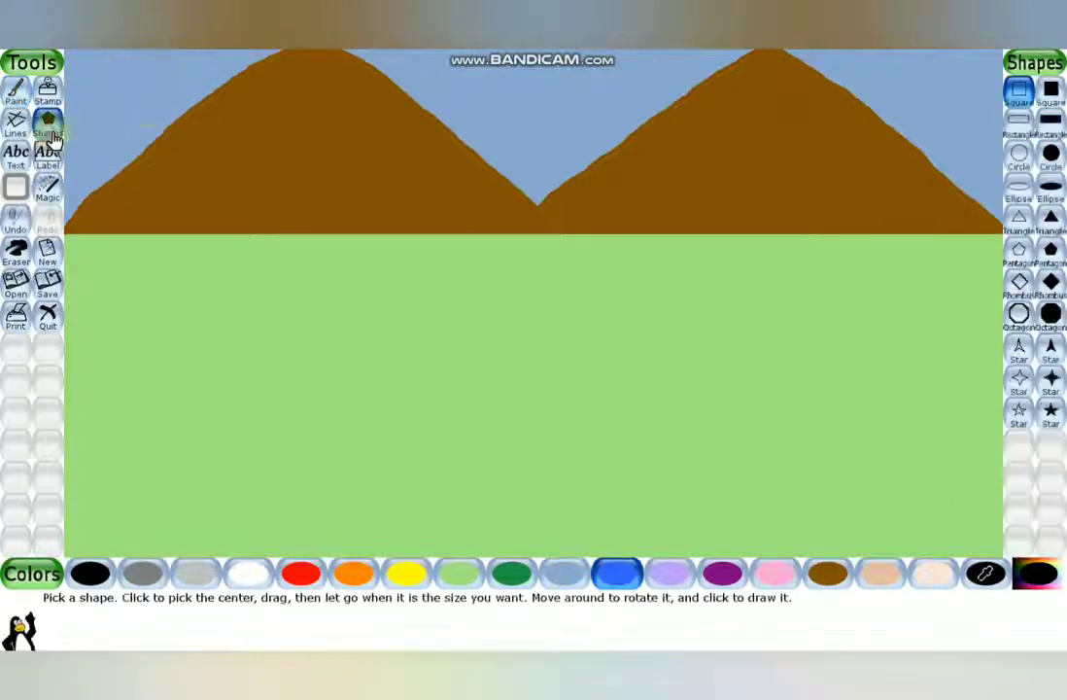
pyautogui.click(1017, 195)
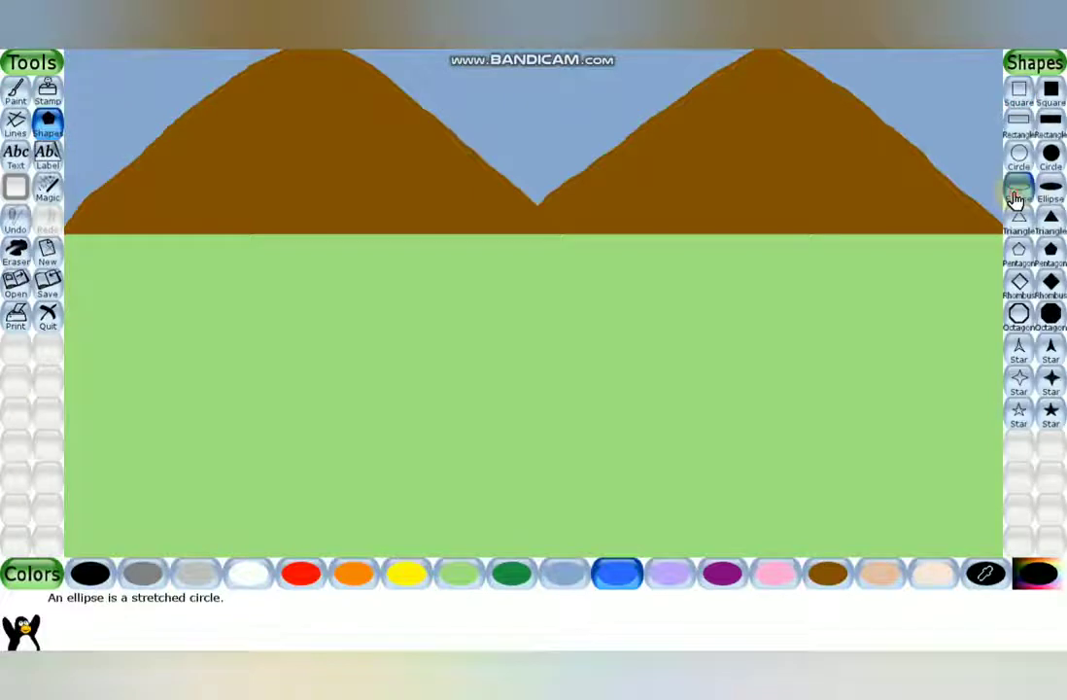
pyautogui.moveTo(639, 398); pyautogui.dragTo(860, 463)
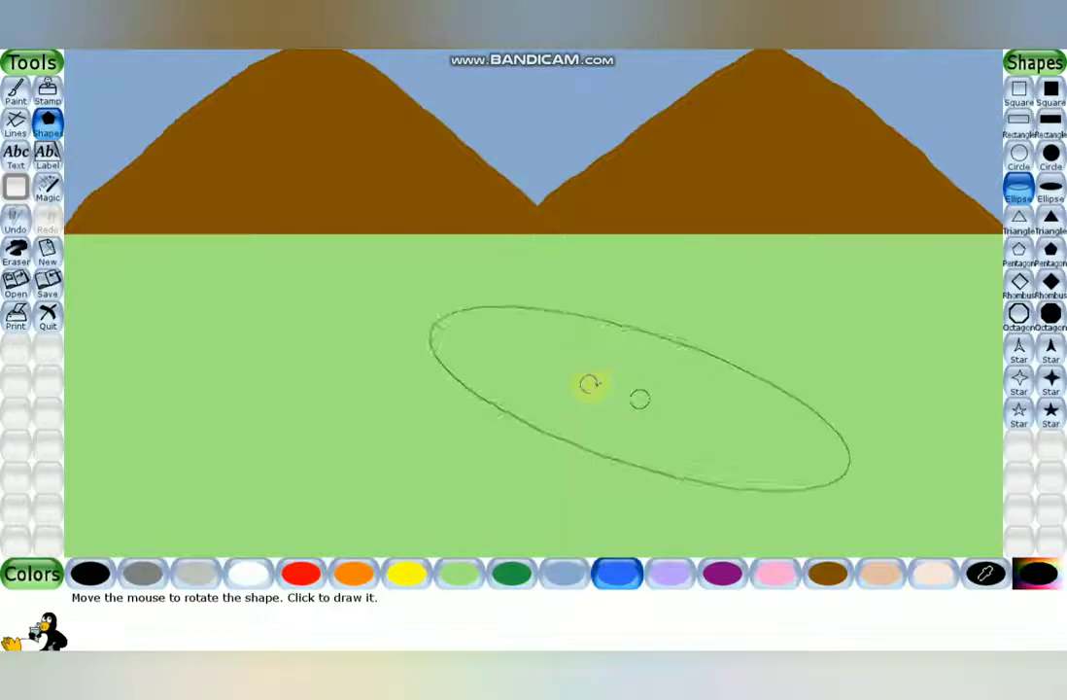
pyautogui.click(597, 394)
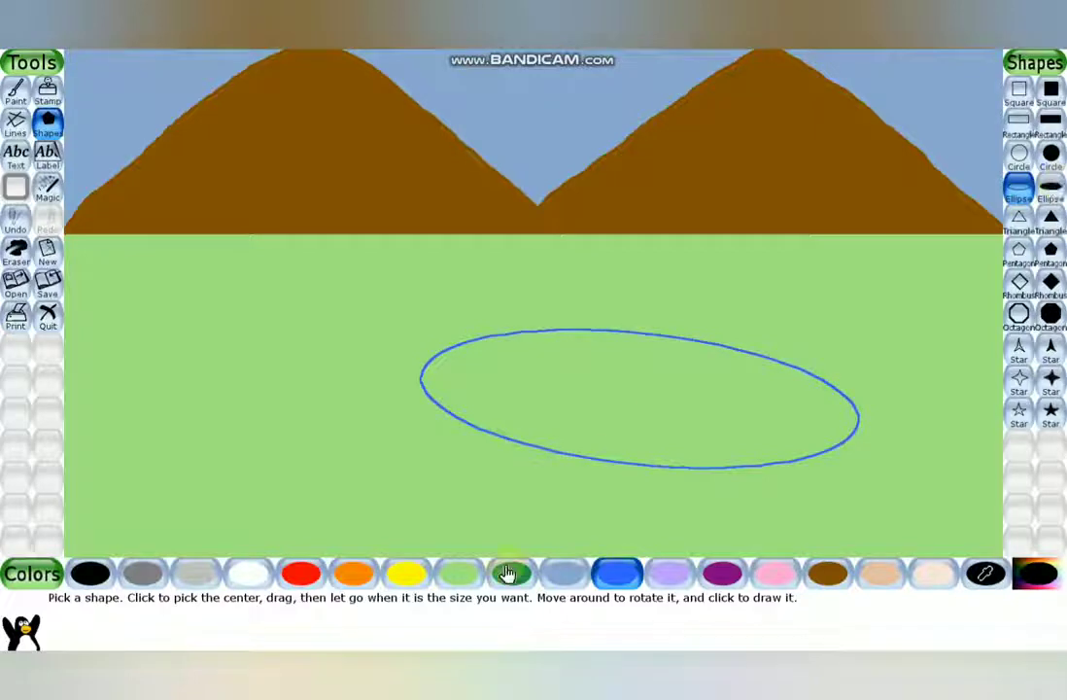
pyautogui.click(45, 187)
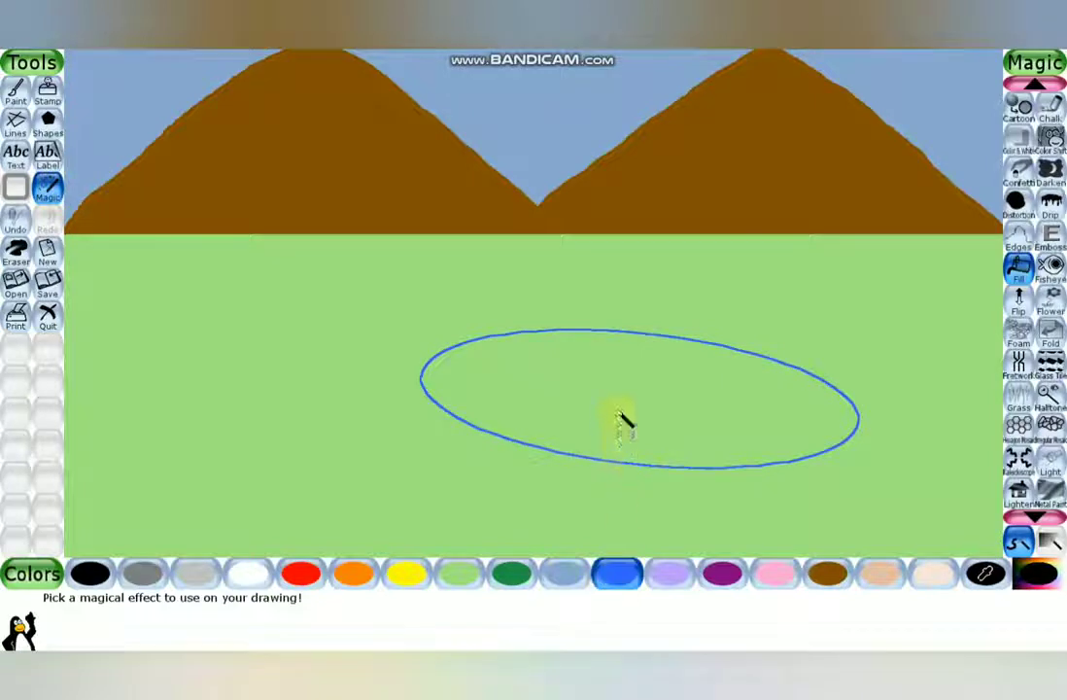
# Fill the ellipse solid blue, then recolour it pale sky blue.
pyautogui.click(620, 418)
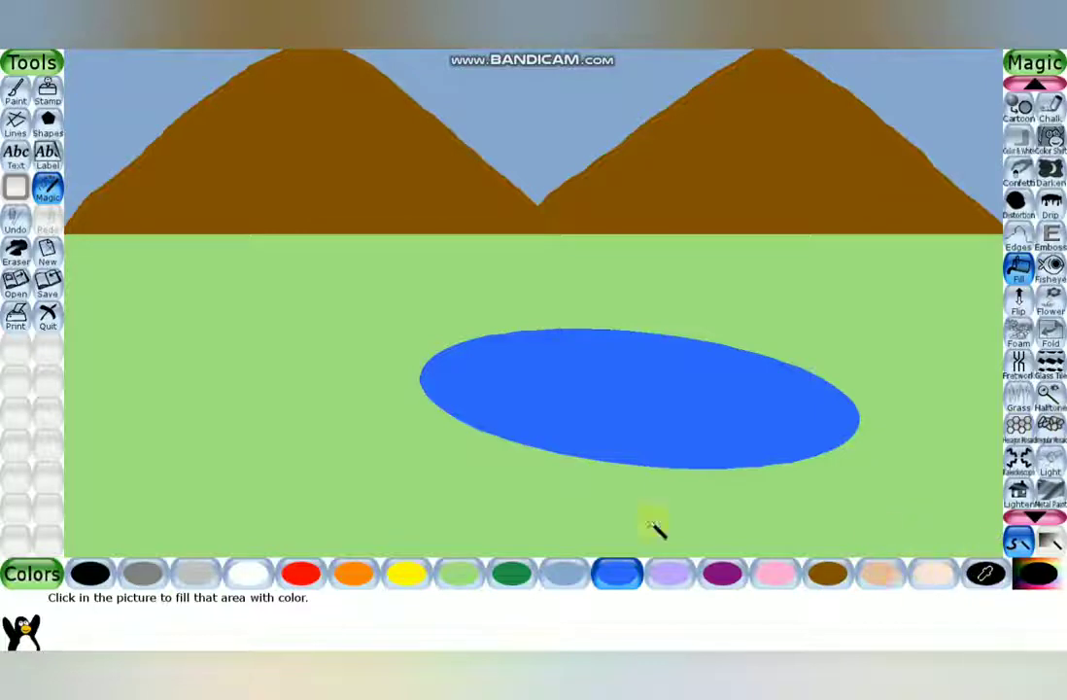
pyautogui.click(574, 580)
pyautogui.click(610, 413)
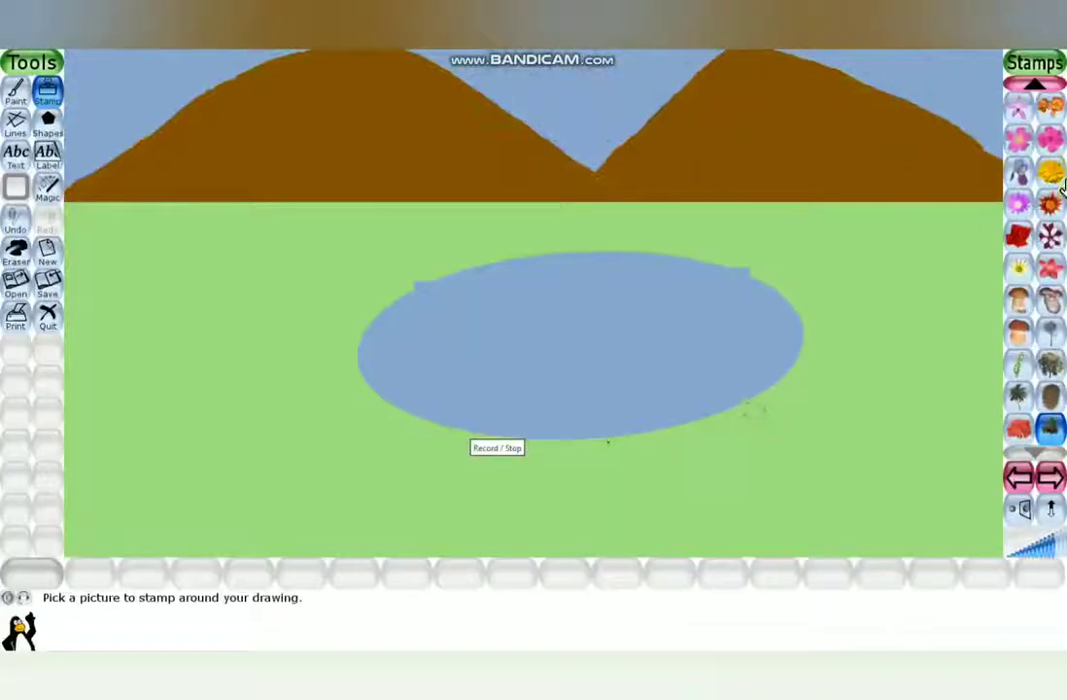
# Stamp a palm tree at the left edge of the field.
pyautogui.click(1018, 394)
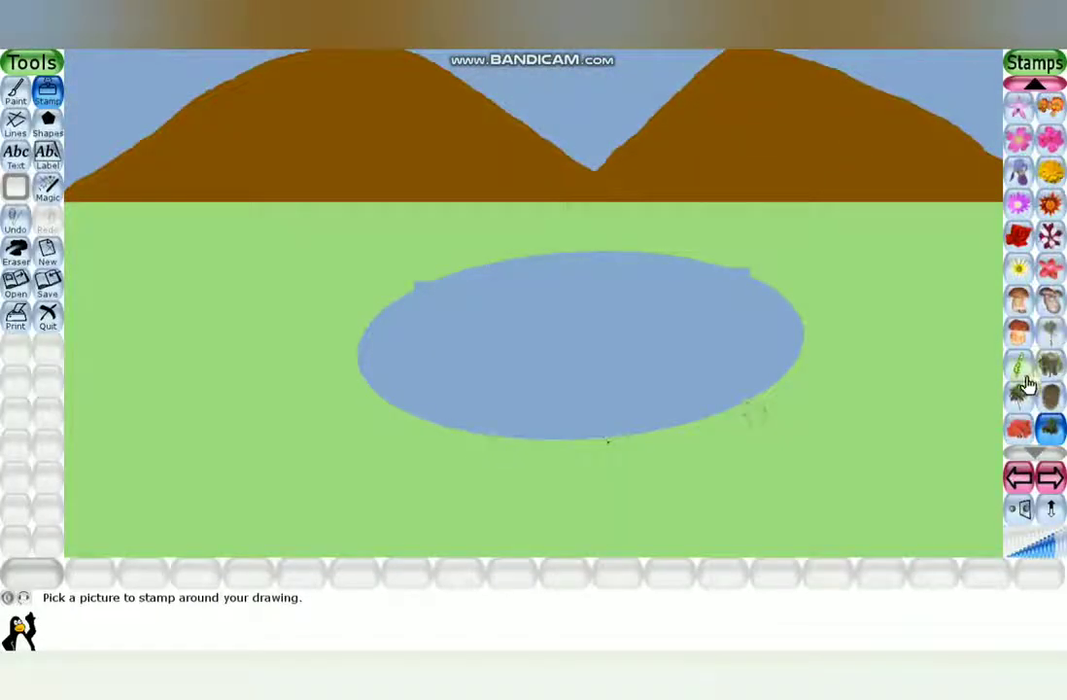
pyautogui.click(214, 407)
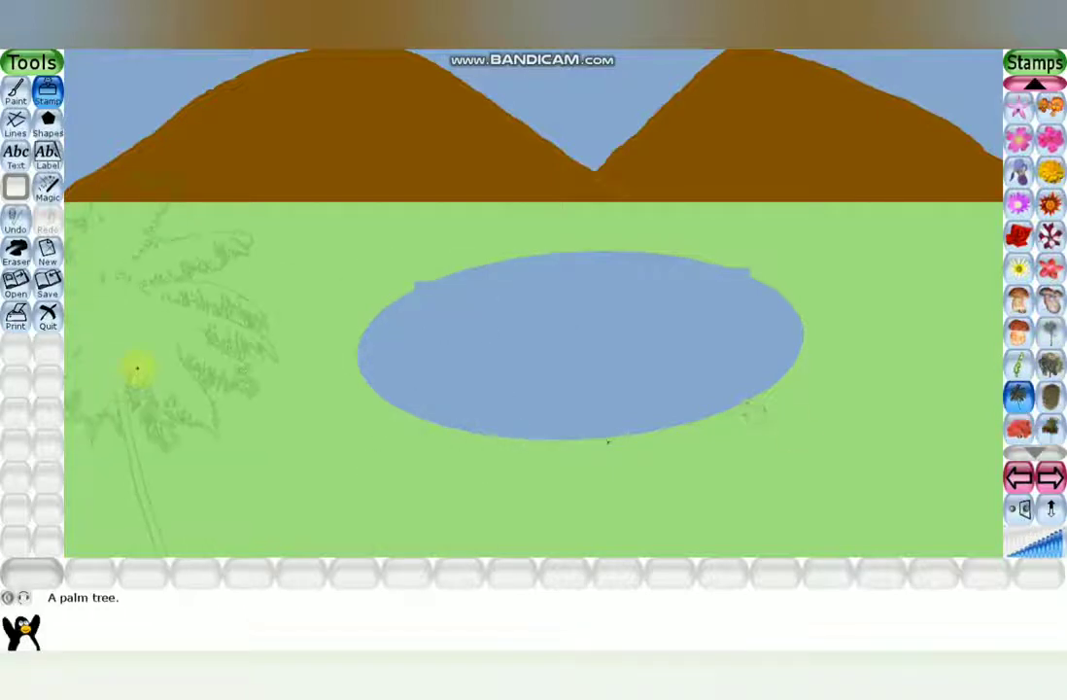
pyautogui.click(136, 368)
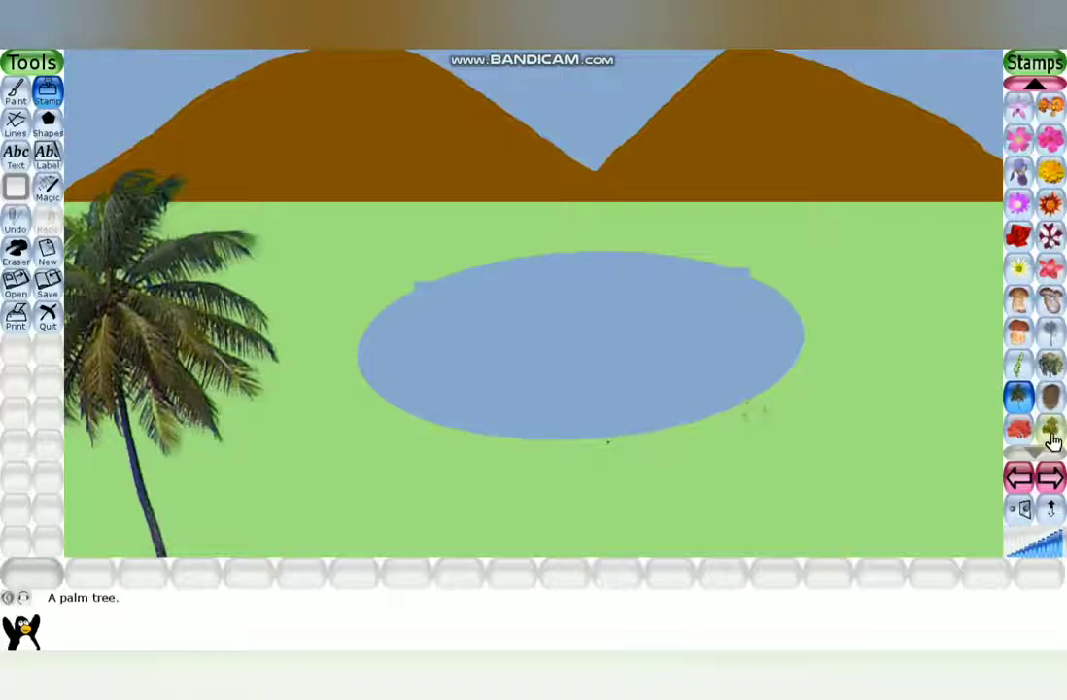
# Stamp a bolted-lettuce bush to the right of the pond.
pyautogui.scroll(8, 1053, 427)
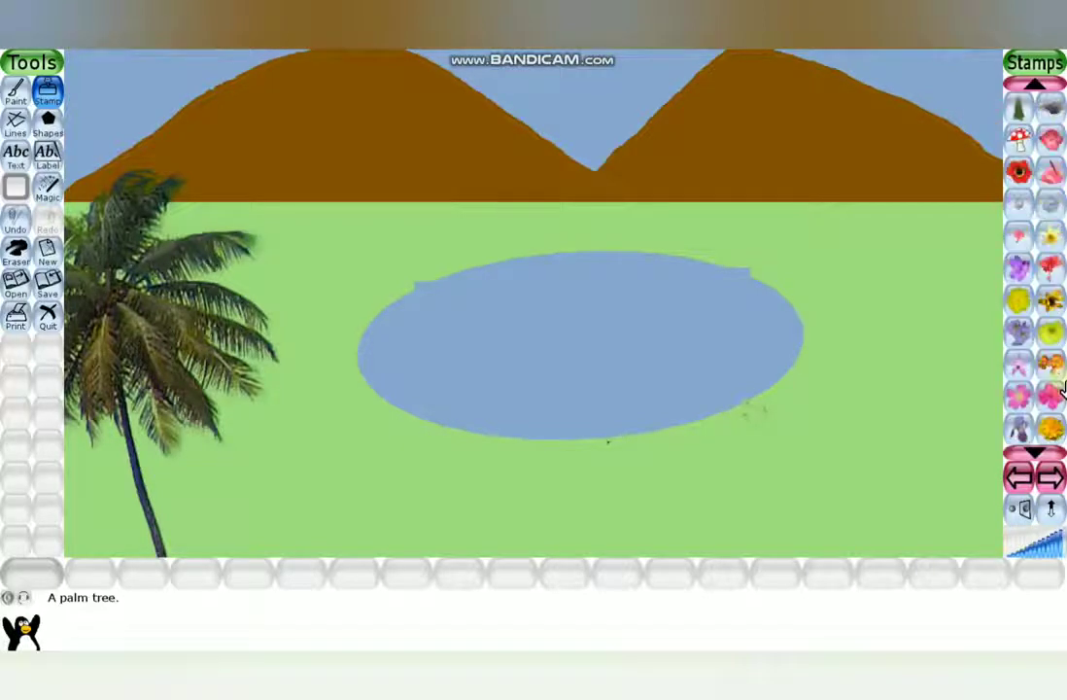
pyautogui.scroll(1, 1062, 388)
pyautogui.click(1022, 141)
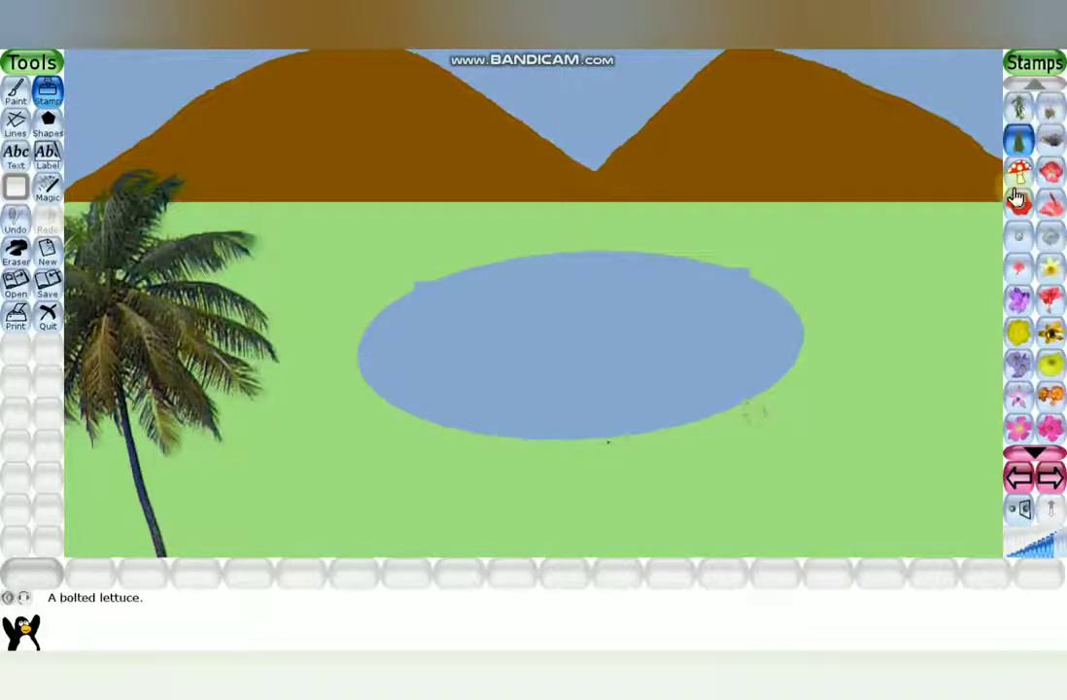
pyautogui.click(944, 387)
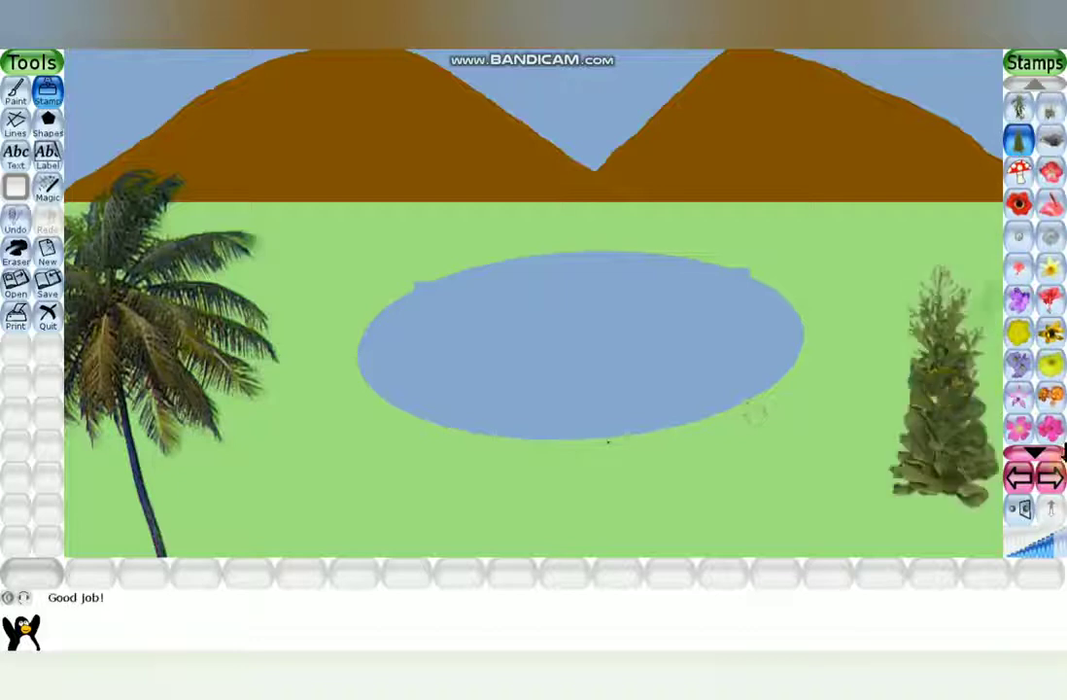
pyautogui.scroll(-9, 1050, 386)
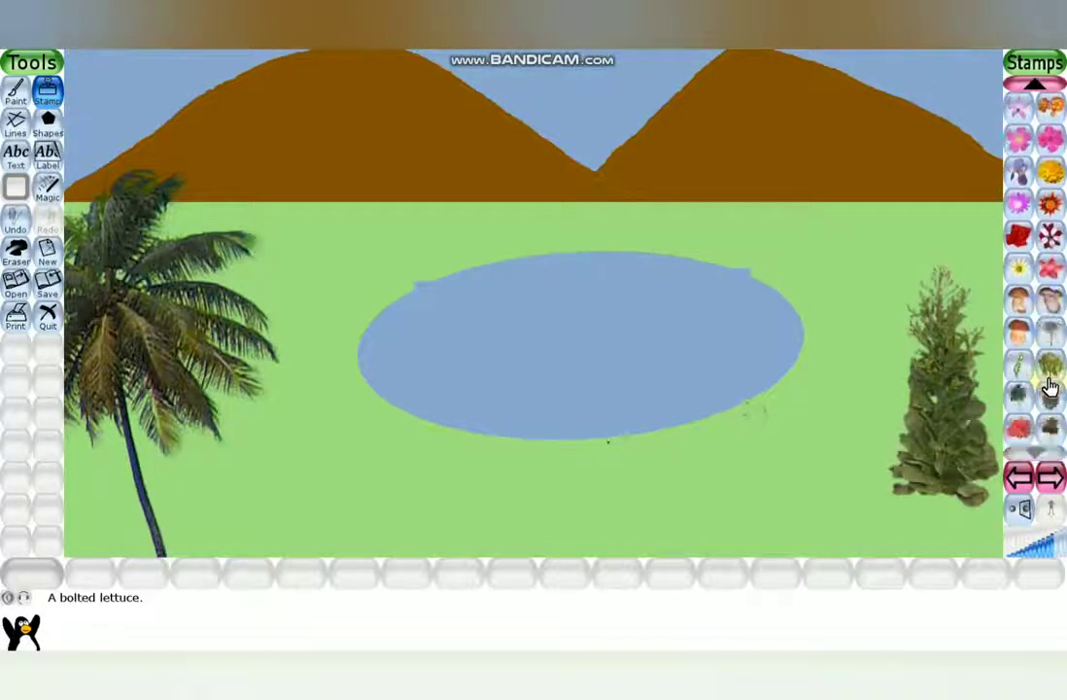
# Stamp two maximum-size holm oak trees, one right and one left of the pond.
pyautogui.click(1050, 366)
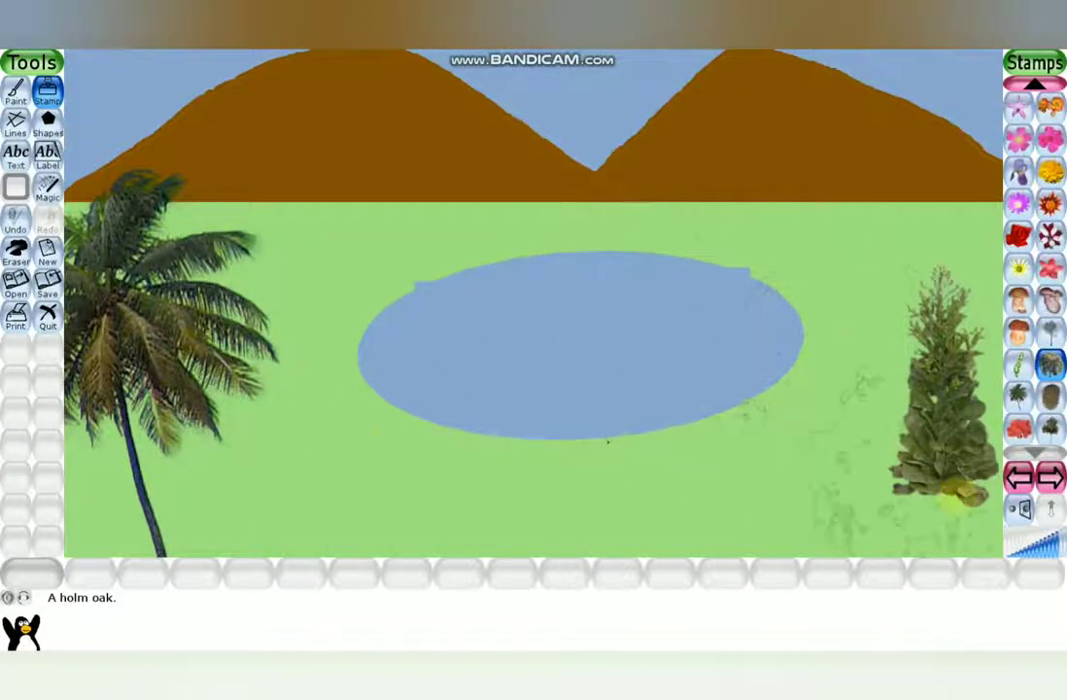
pyautogui.click(1033, 549)
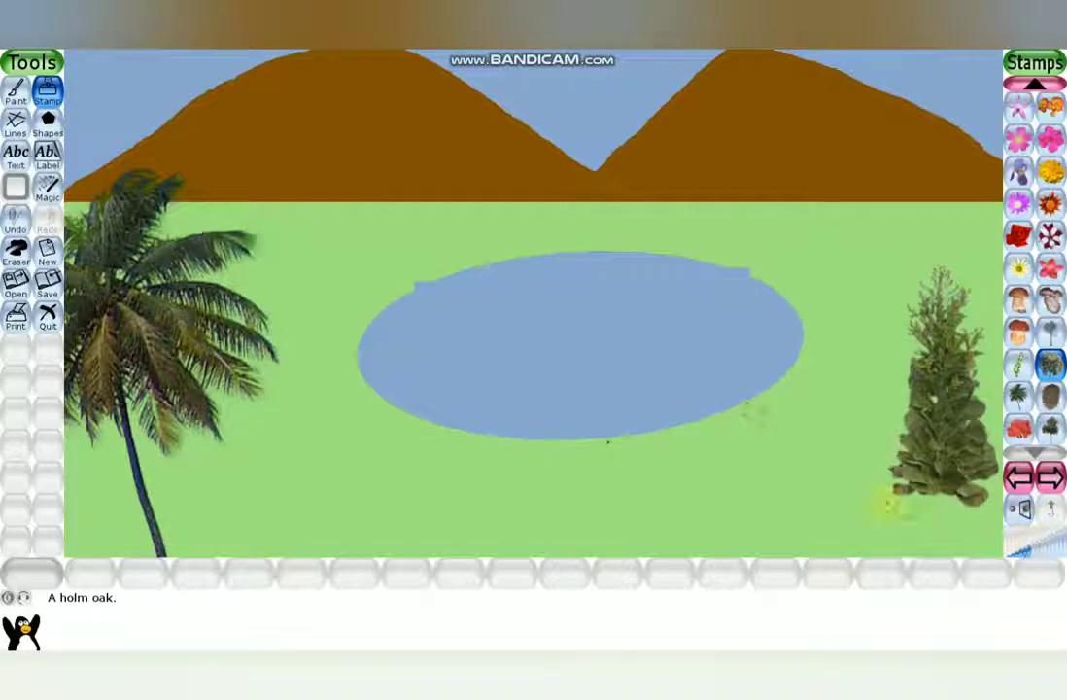
pyautogui.click(1053, 552)
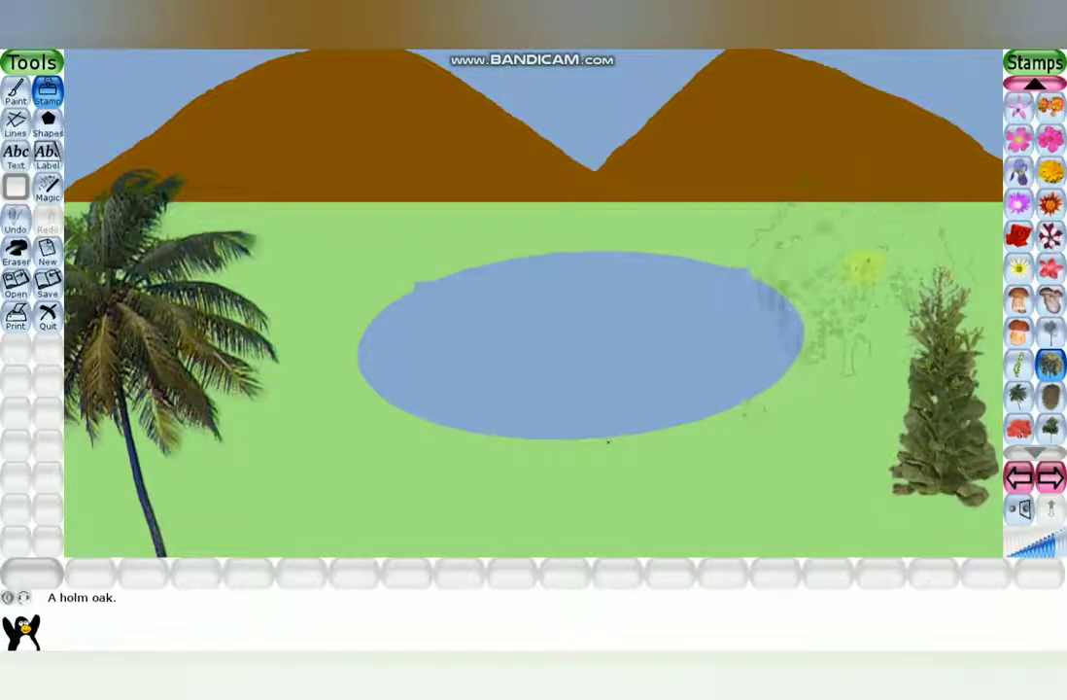
pyautogui.click(859, 217)
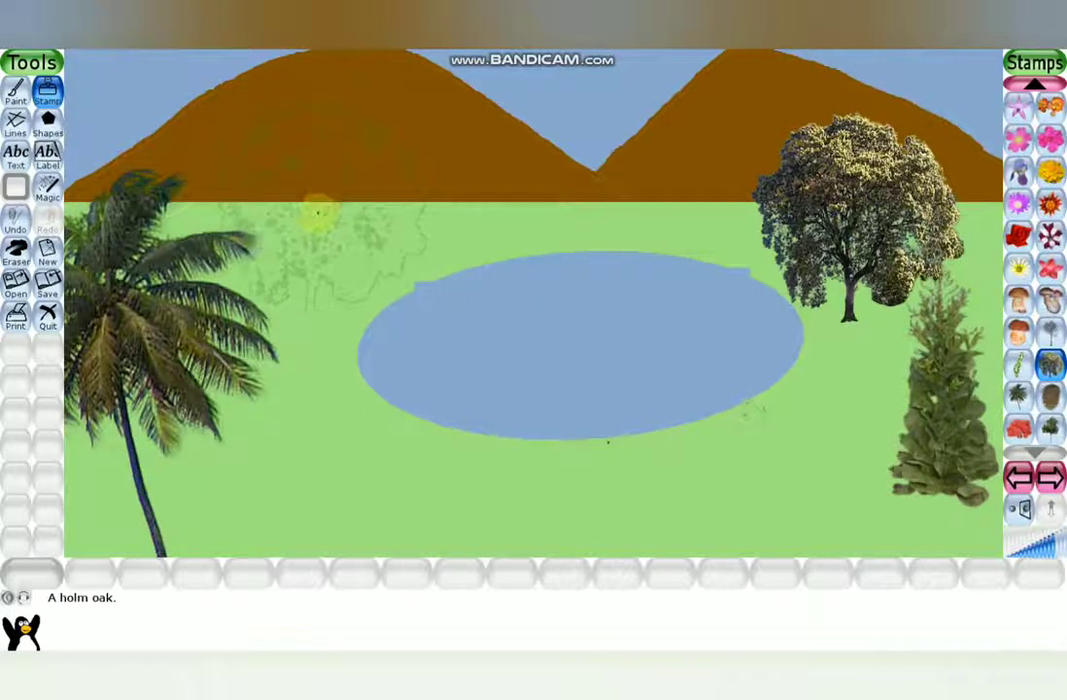
pyautogui.click(318, 211)
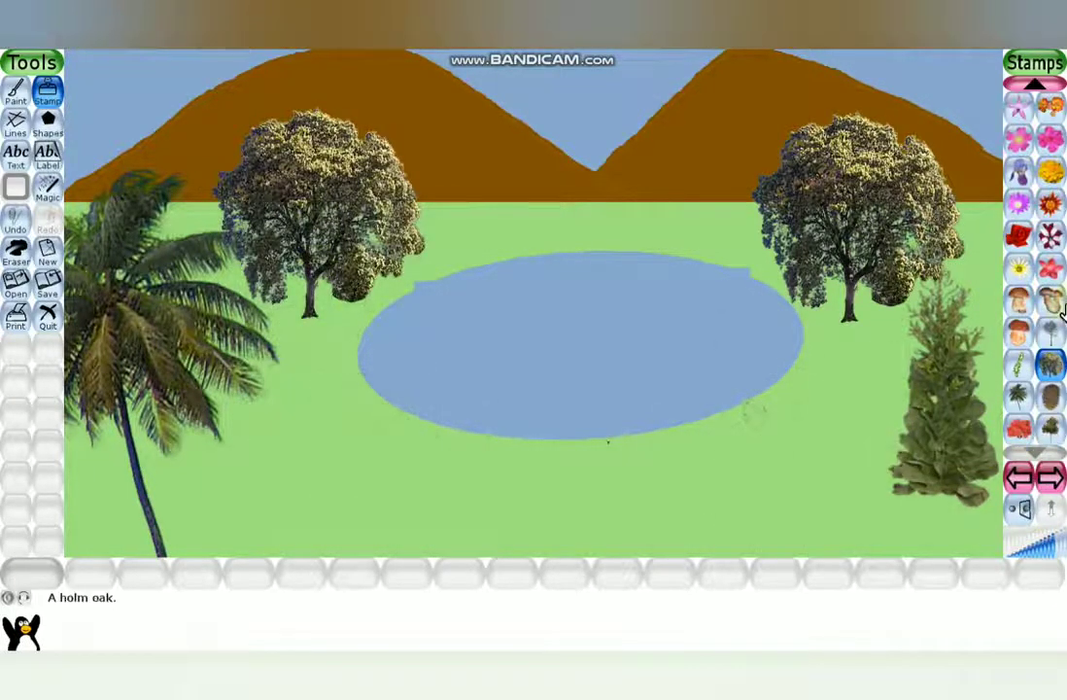
pyautogui.click(1021, 206)
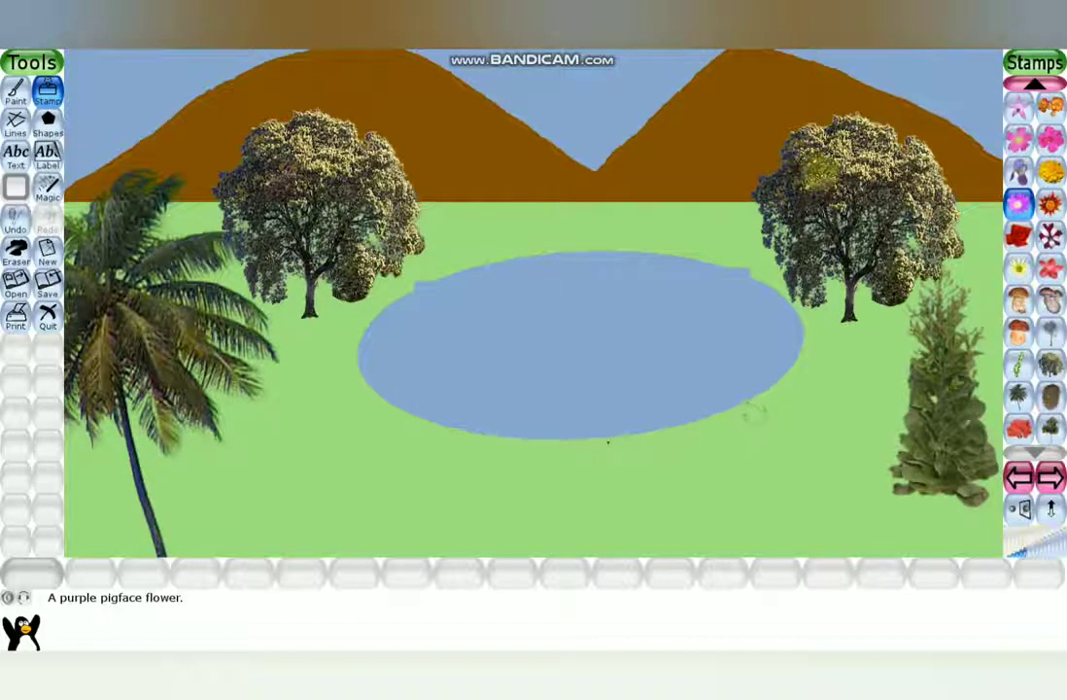
# Stamp three purple pigface flowers on each oak tree.
pyautogui.click(821, 170)
pyautogui.click(896, 200)
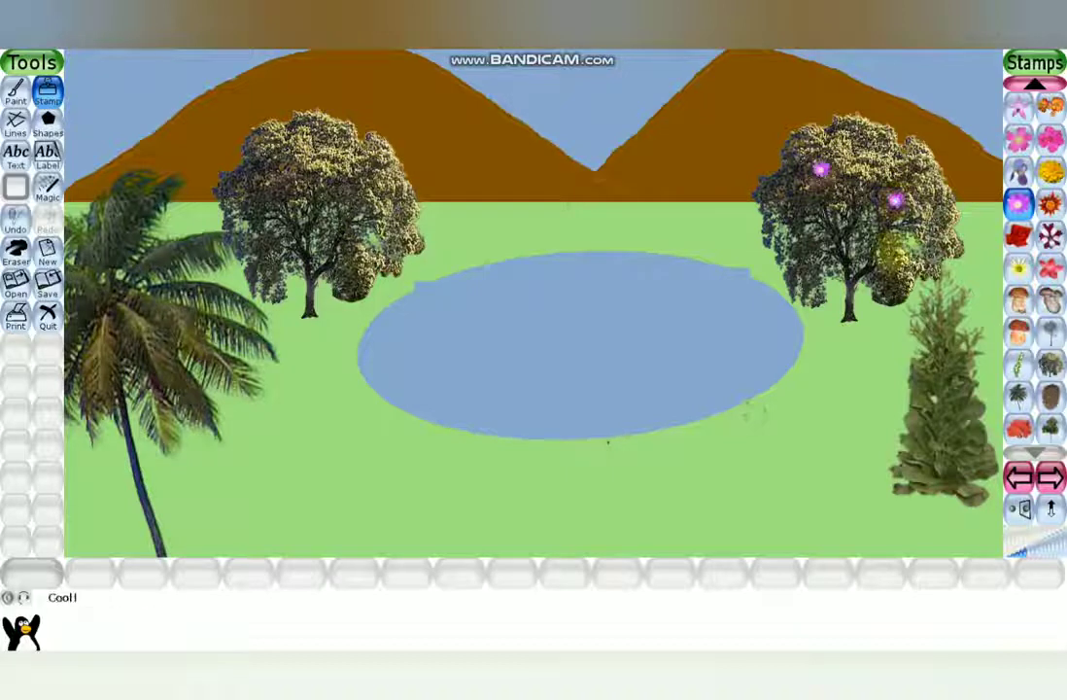
pyautogui.click(900, 265)
pyautogui.click(338, 215)
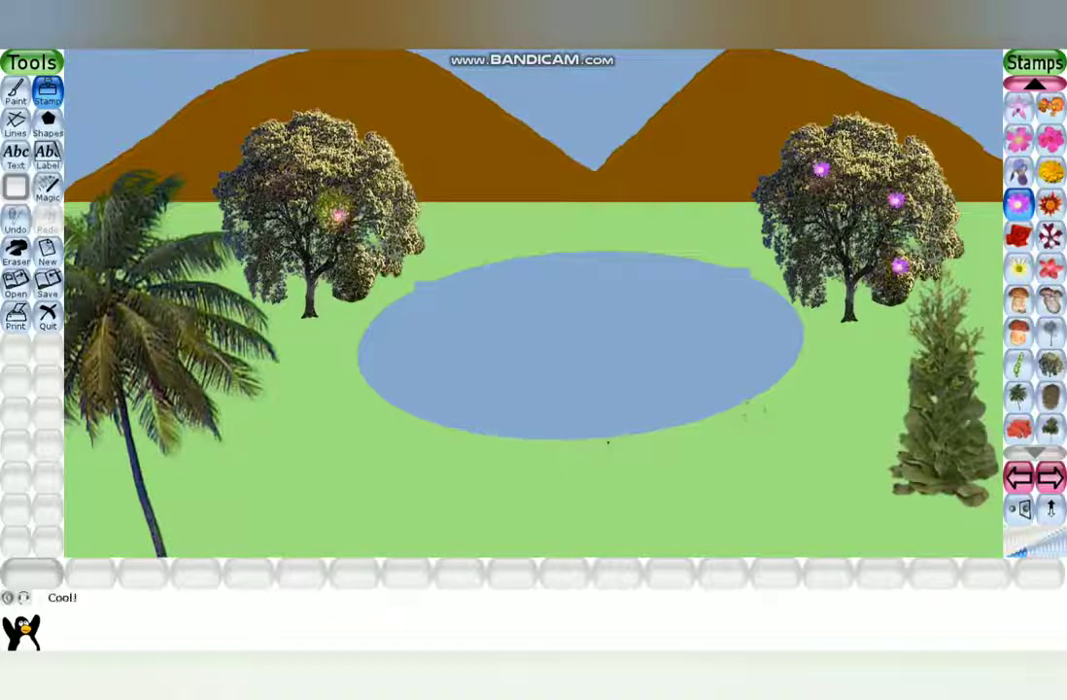
pyautogui.click(260, 155)
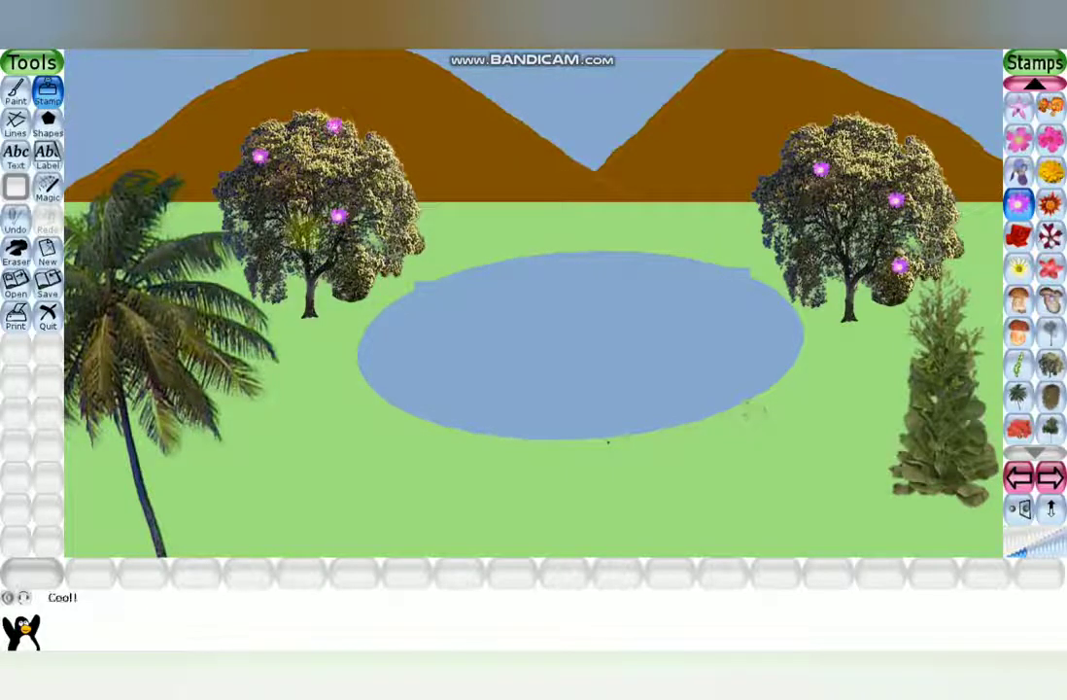
pyautogui.click(297, 236)
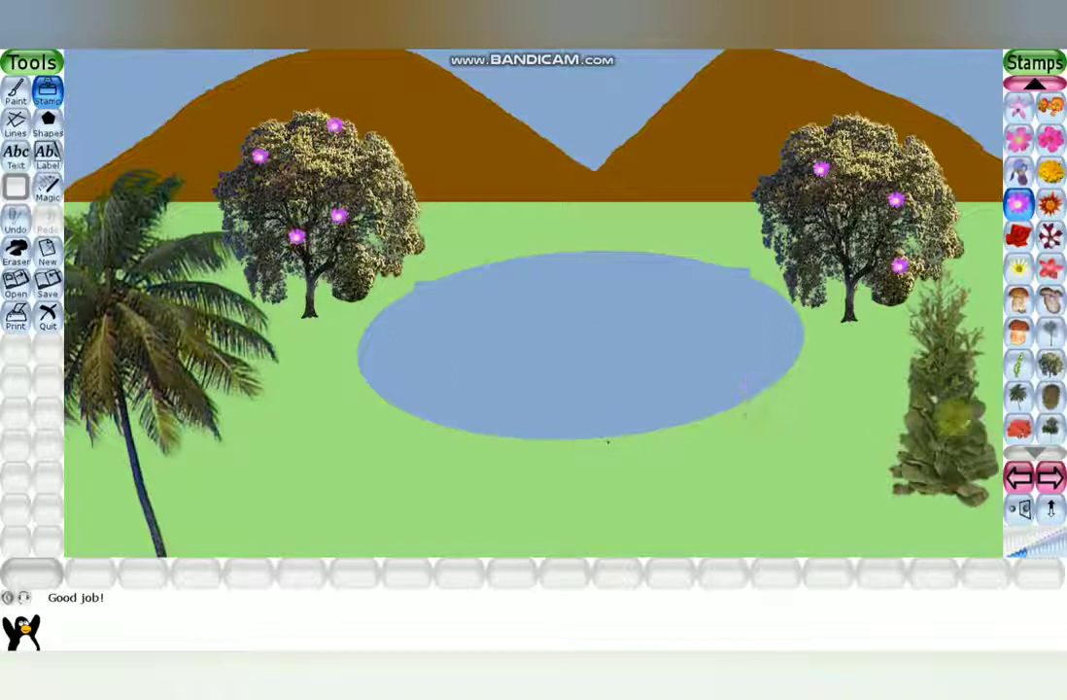
# Add yellow flower stamps, three on the right oak and two on the left.
pyautogui.click(1019, 268)
pyautogui.click(802, 214)
pyautogui.click(882, 136)
pyautogui.click(939, 214)
pyautogui.click(363, 172)
pyautogui.click(371, 244)
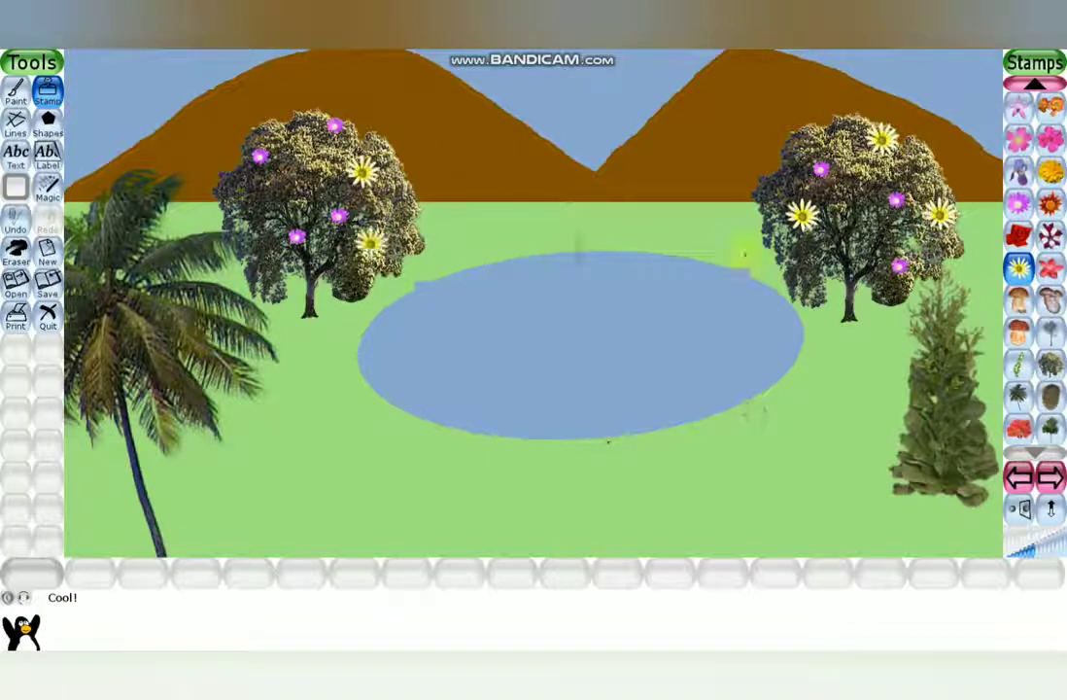
# Stamp The Sun from the space stamps into the dip between the mountains.
pyautogui.click(1054, 478)
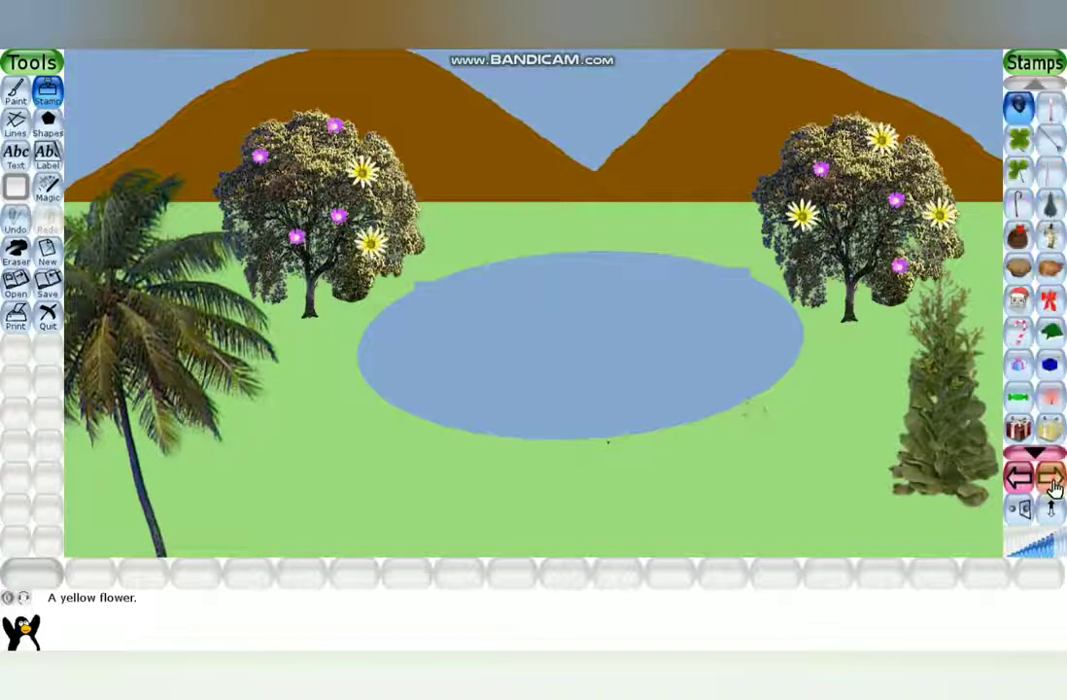
pyautogui.click(1053, 478)
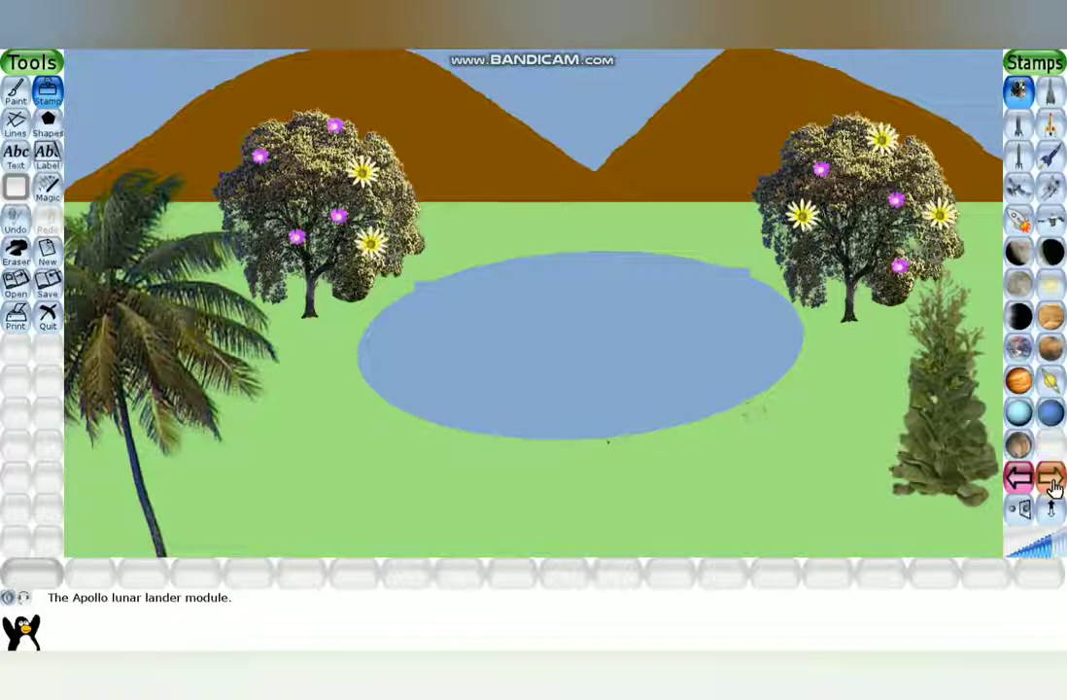
pyautogui.click(1054, 286)
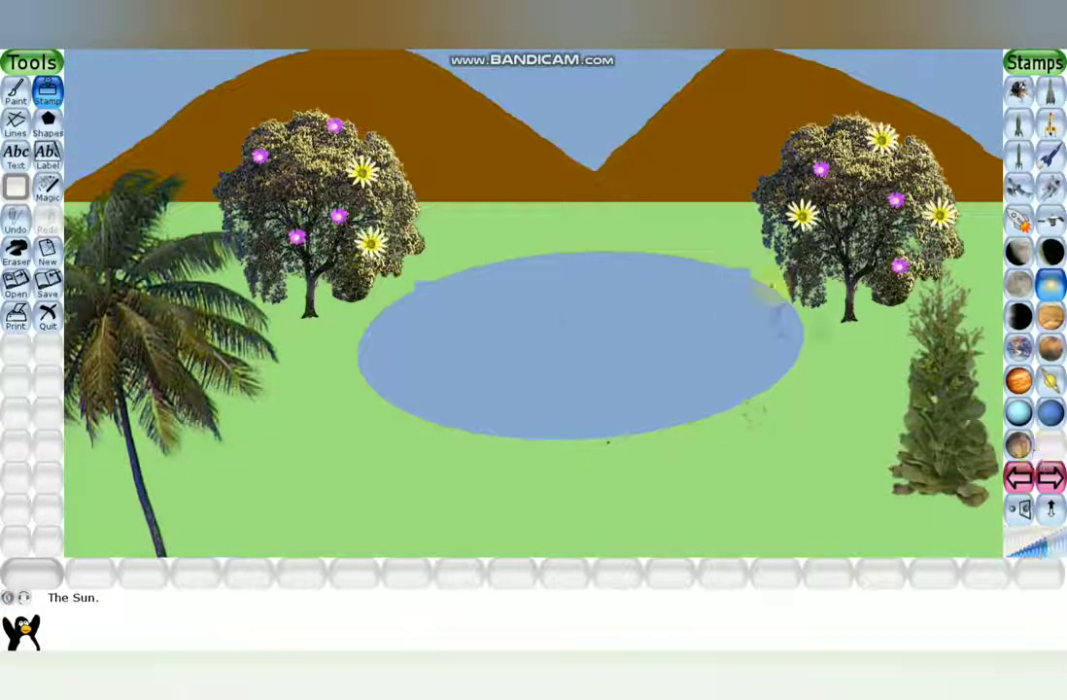
pyautogui.click(588, 135)
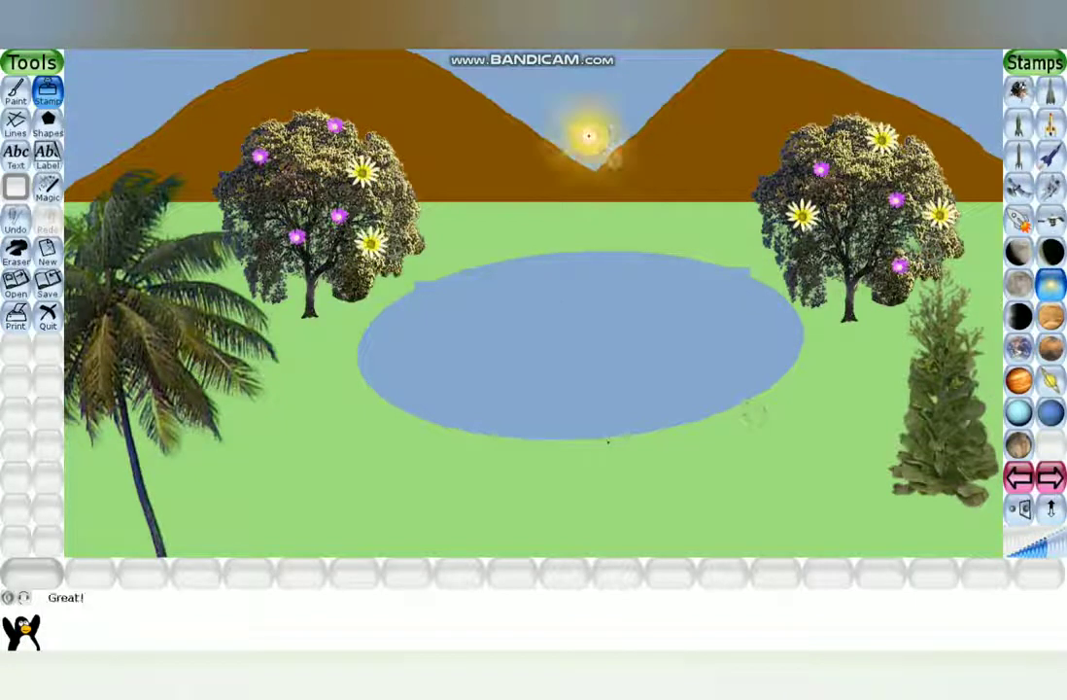